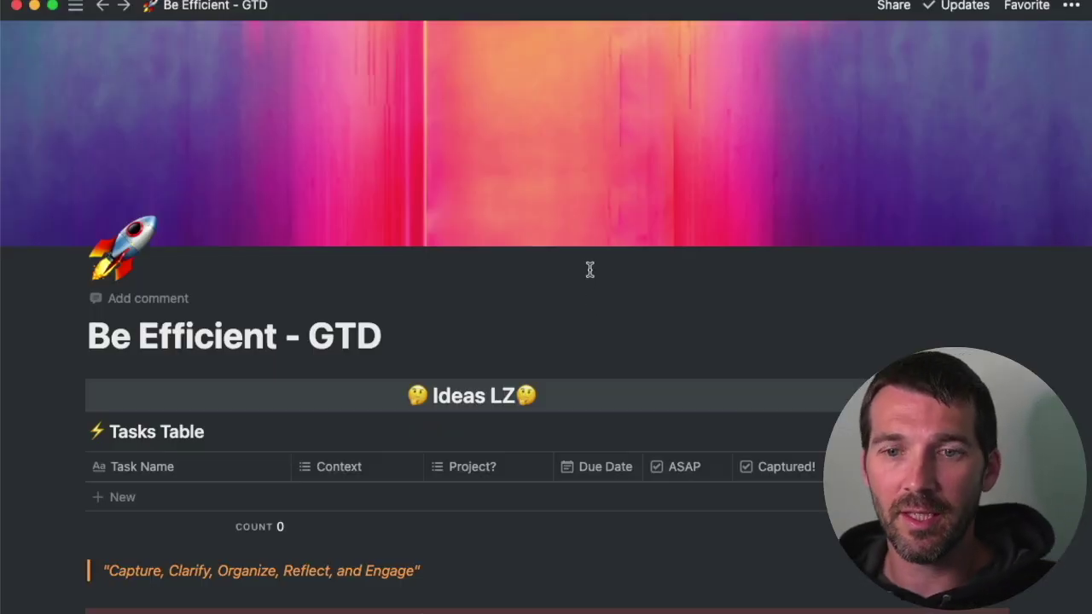
Step: Add a 'Get wifey anniv gift' task to the Ideas LZ Tasks Table, bringing its count to 1
{"action": "scroll", "coordinate": [605, 273], "scroll_direction": "down", "scroll_amount": 2}
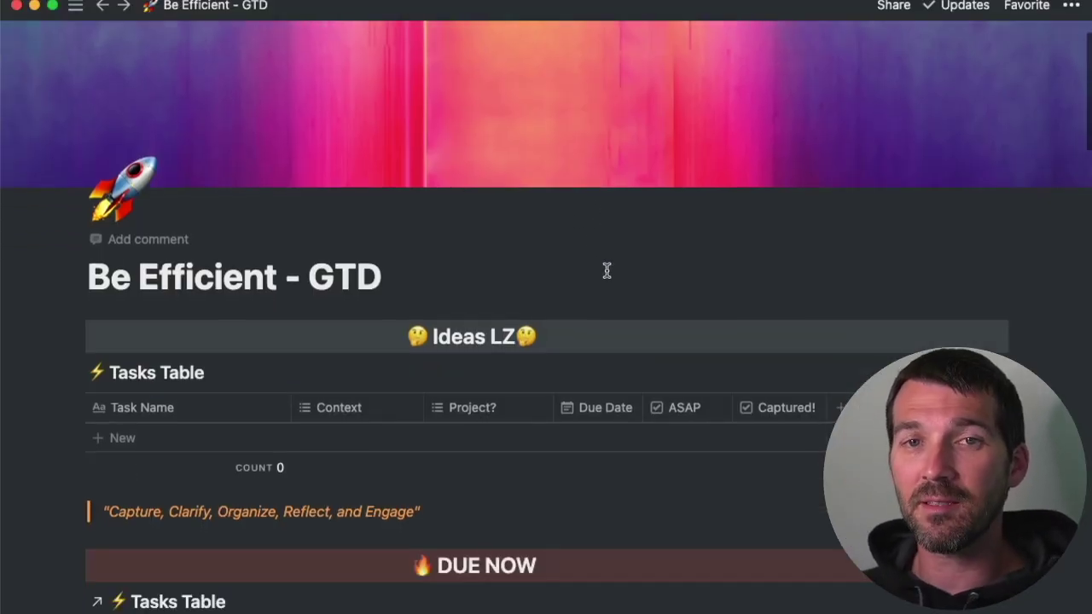
{"action": "scroll", "coordinate": [610, 278], "scroll_direction": "down", "scroll_amount": 1}
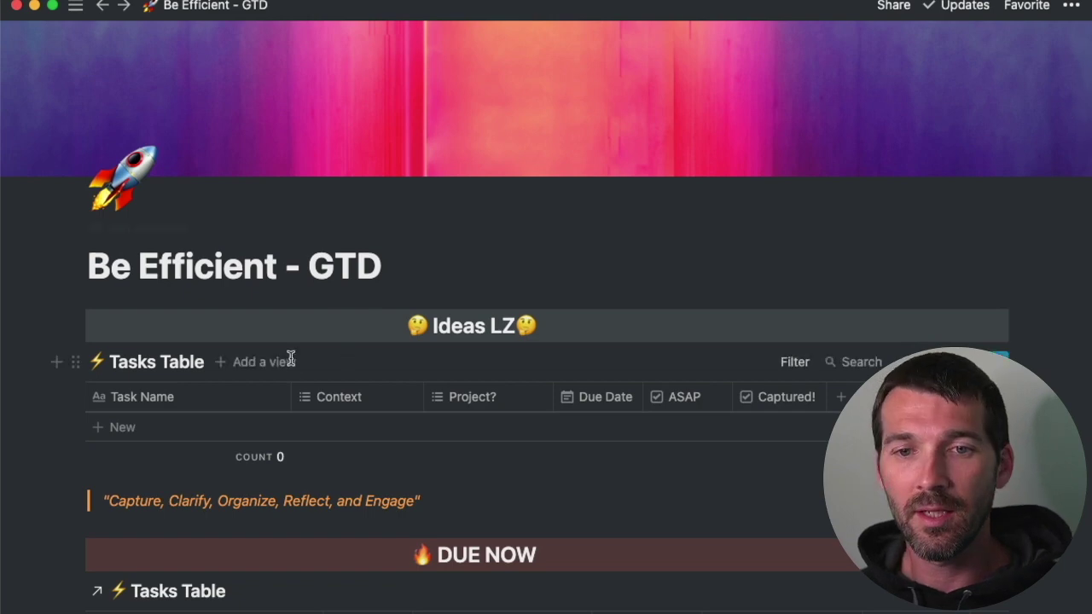
{"action": "scroll", "coordinate": [214, 392], "scroll_direction": "down", "scroll_amount": 5}
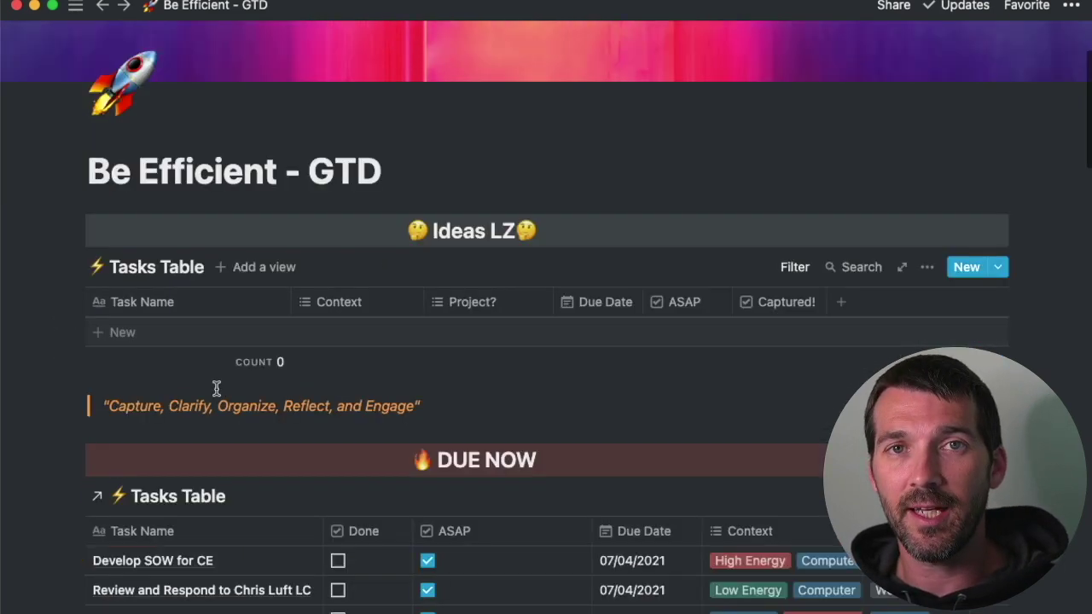
{"action": "scroll", "coordinate": [225, 379], "scroll_direction": "down", "scroll_amount": 1}
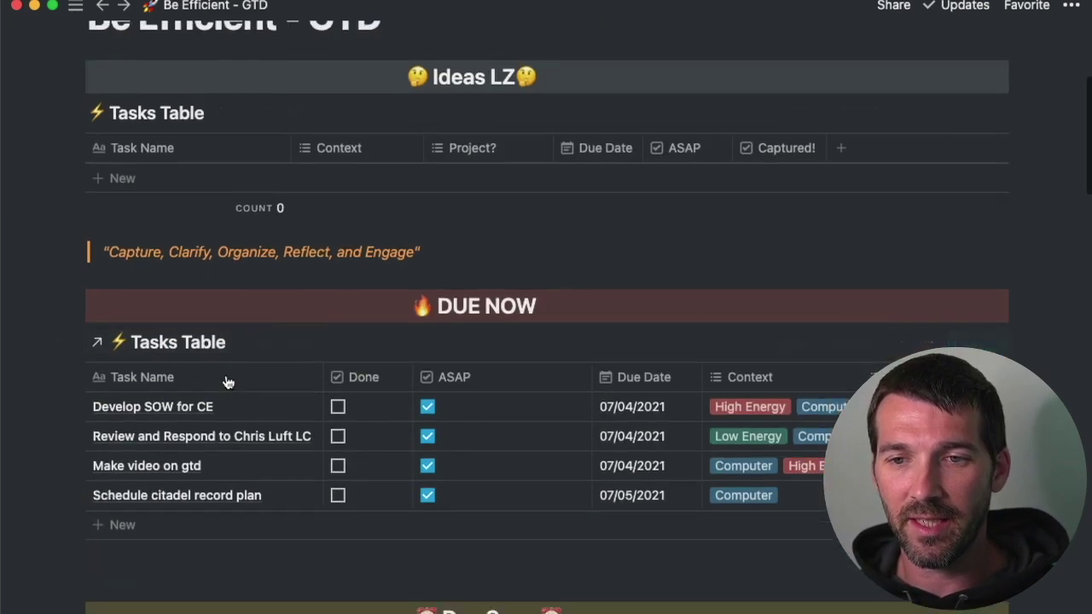
{"action": "scroll", "coordinate": [547, 309], "scroll_direction": "down", "scroll_amount": 1}
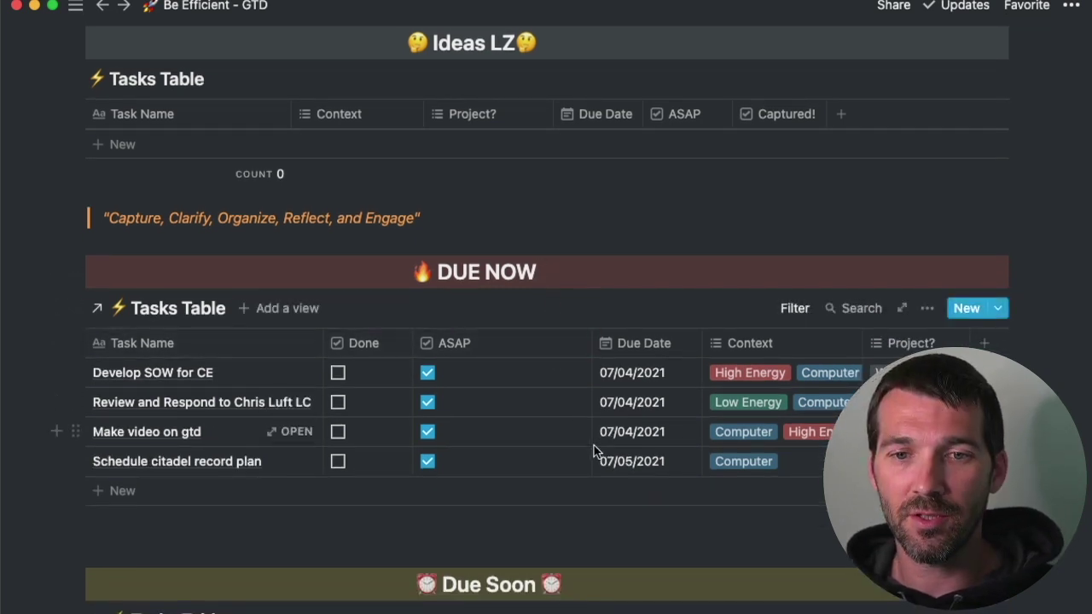
{"action": "scroll", "coordinate": [254, 371], "scroll_direction": "down", "scroll_amount": 1}
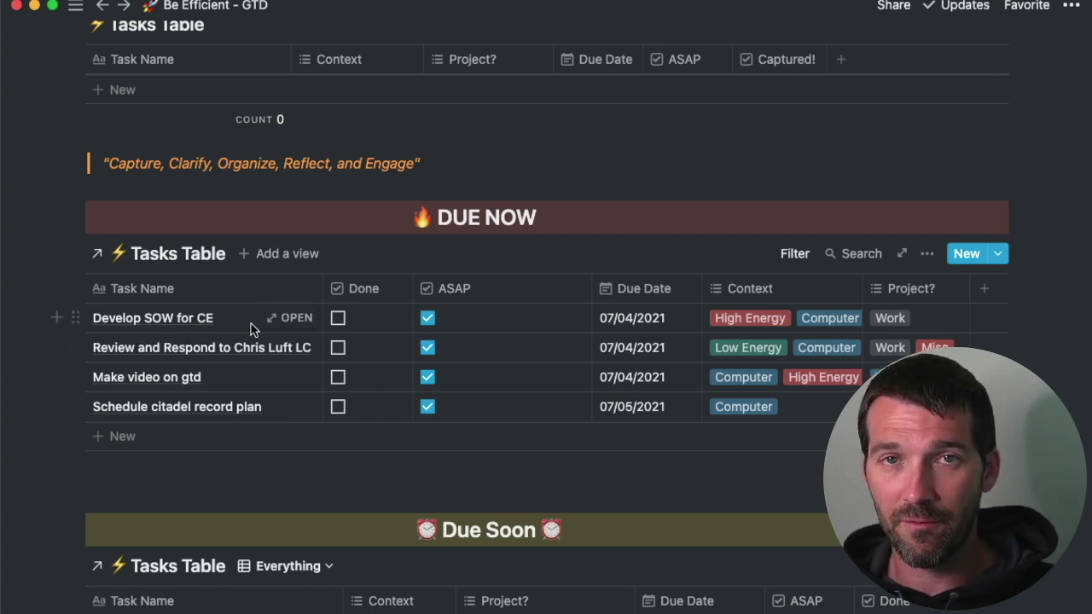
{"action": "scroll", "coordinate": [254, 328], "scroll_direction": "down", "scroll_amount": 1}
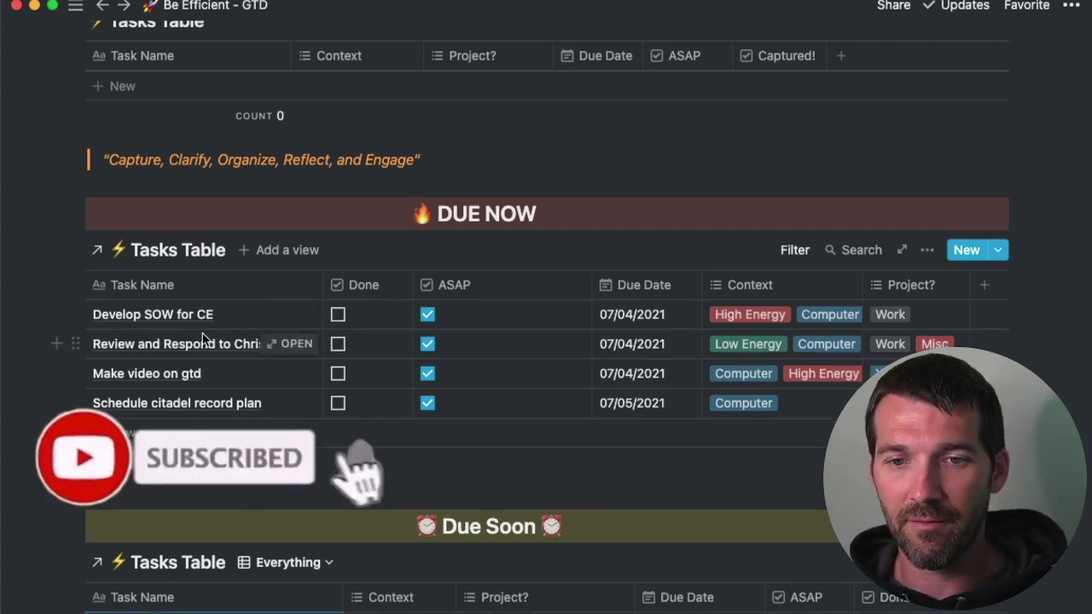
{"action": "scroll", "coordinate": [239, 344], "scroll_direction": "down", "scroll_amount": 2}
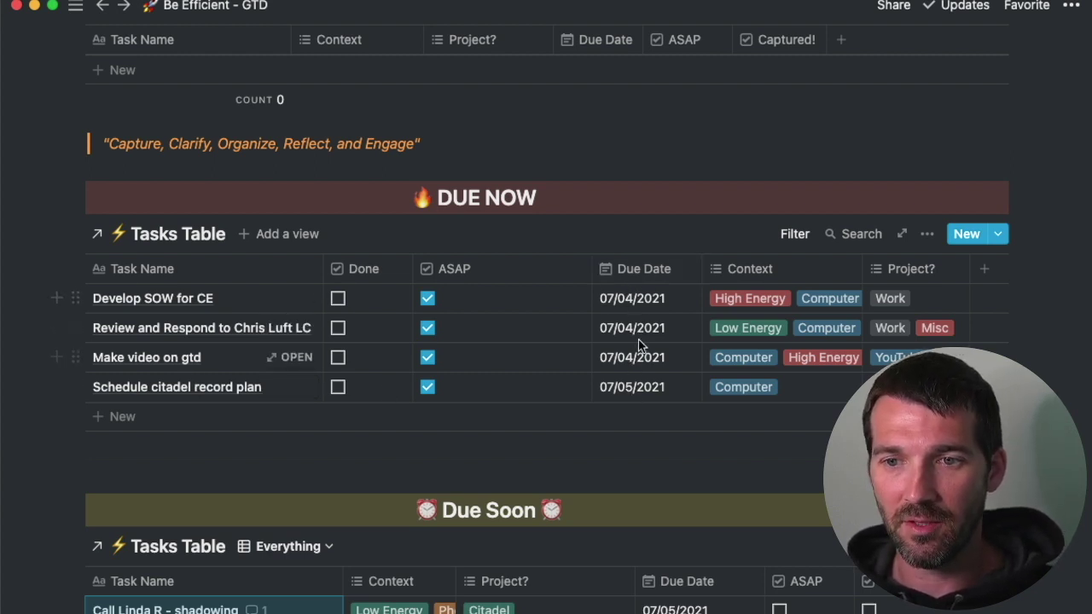
{"action": "scroll", "coordinate": [641, 341], "scroll_direction": "down", "scroll_amount": 1}
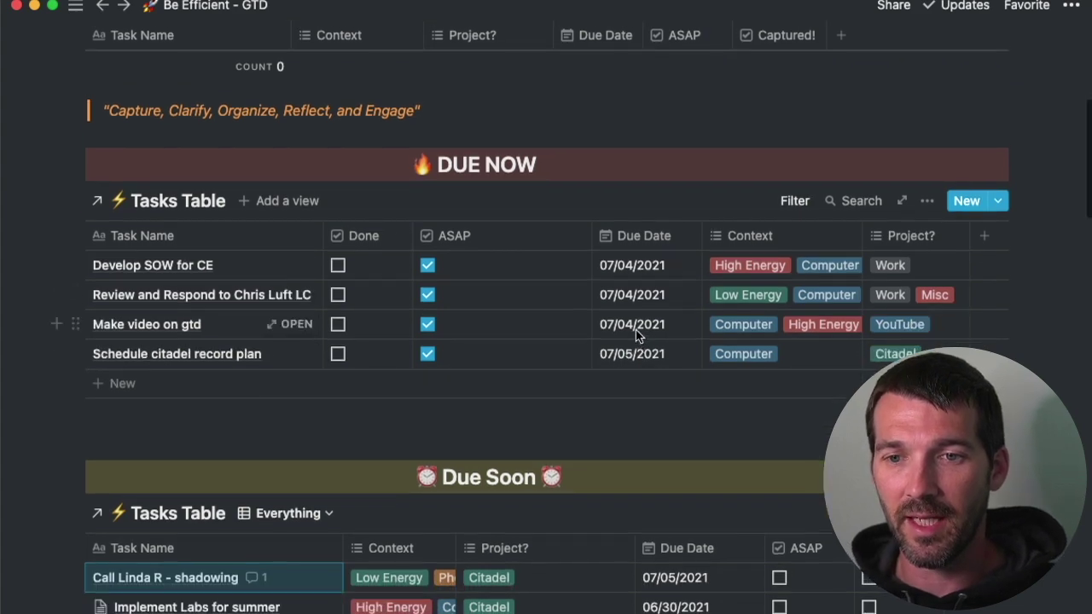
{"action": "scroll", "coordinate": [635, 334], "scroll_direction": "down", "scroll_amount": 6}
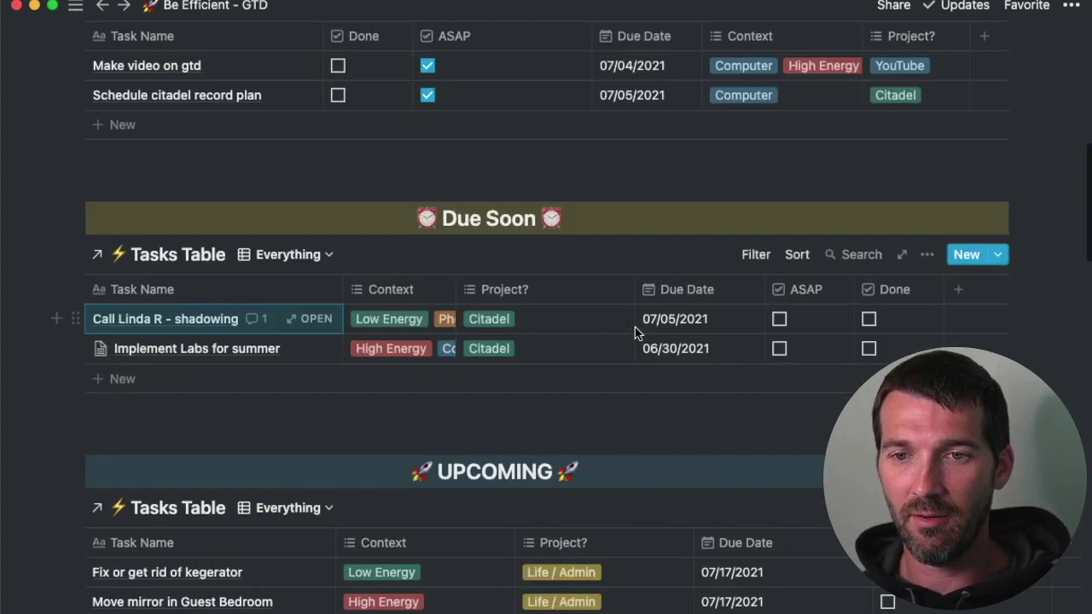
{"action": "scroll", "coordinate": [580, 366], "scroll_direction": "down", "scroll_amount": 7}
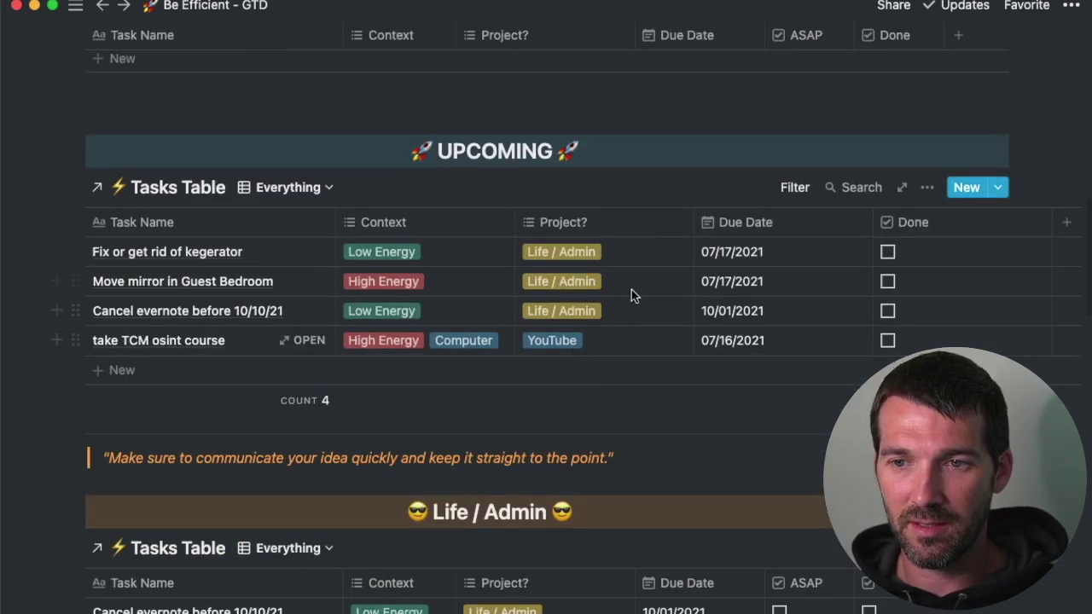
{"action": "scroll", "coordinate": [631, 288], "scroll_direction": "down", "scroll_amount": 10}
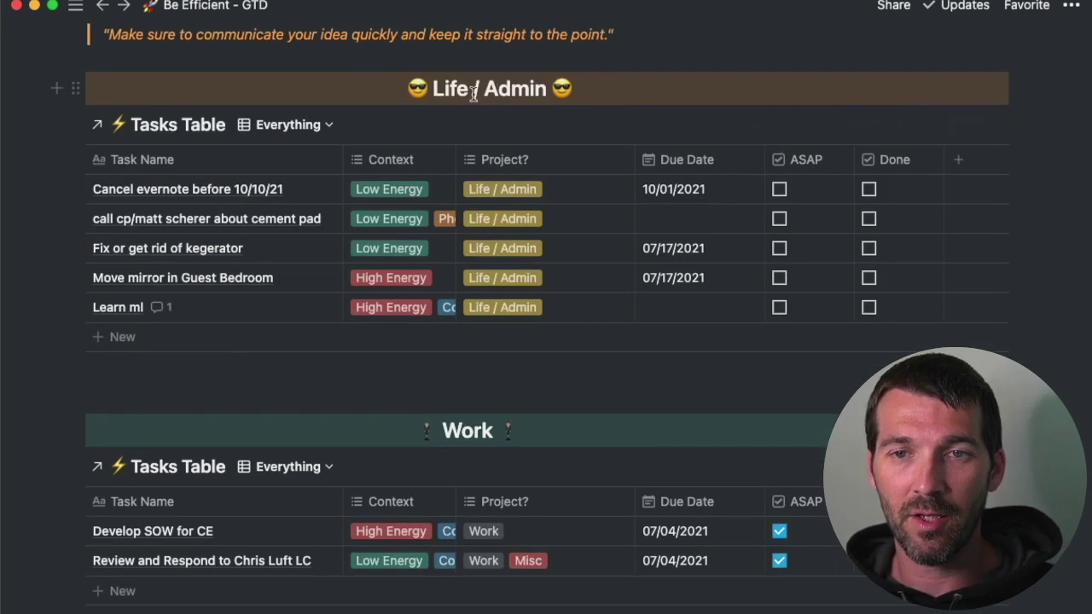
{"action": "scroll", "coordinate": [490, 98], "scroll_direction": "down", "scroll_amount": 3}
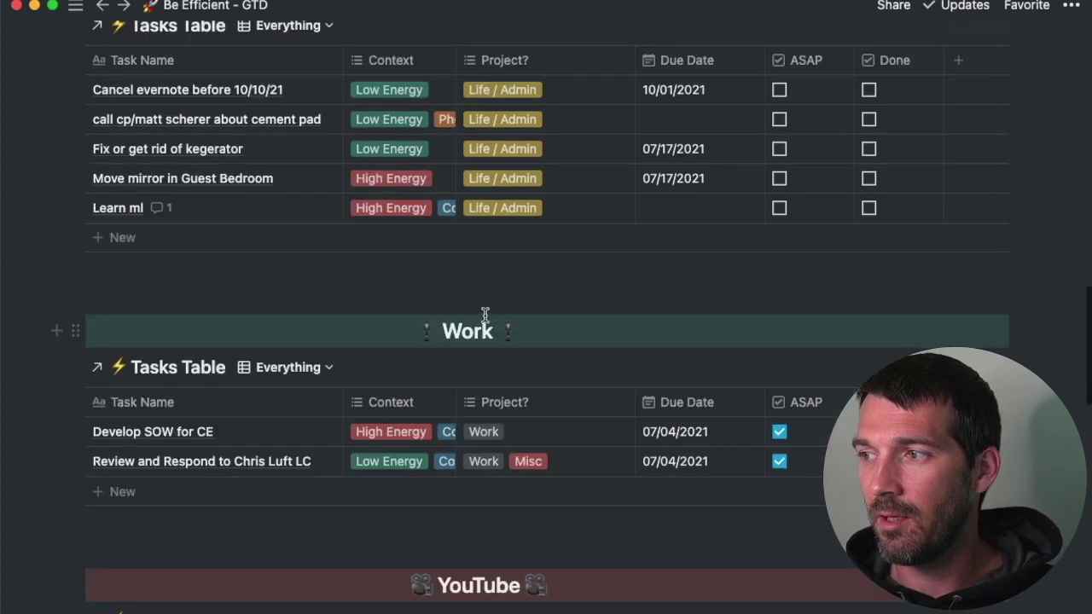
{"action": "scroll", "coordinate": [452, 337], "scroll_direction": "down", "scroll_amount": 5}
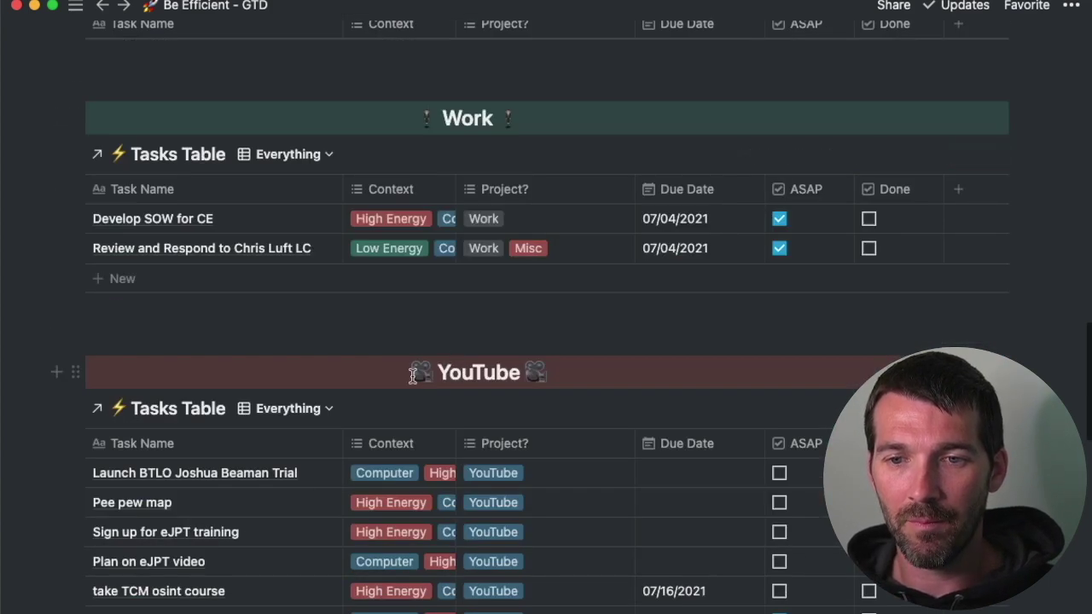
{"action": "scroll", "coordinate": [506, 370], "scroll_direction": "down", "scroll_amount": 10}
{"action": "scroll", "coordinate": [451, 336], "scroll_direction": "down", "scroll_amount": 9}
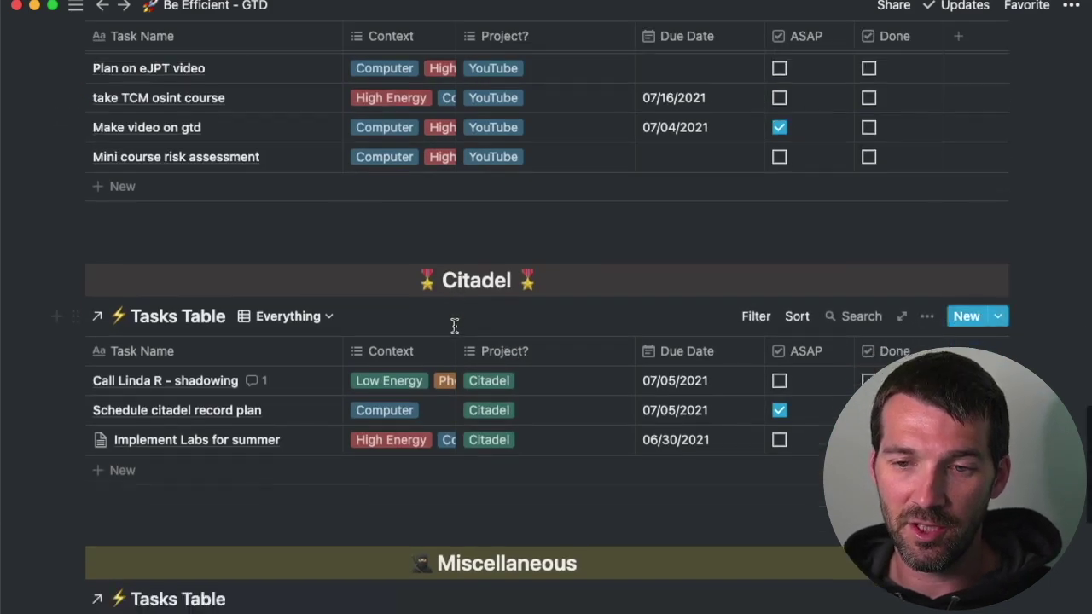
{"action": "scroll", "coordinate": [460, 345], "scroll_direction": "down", "scroll_amount": 3}
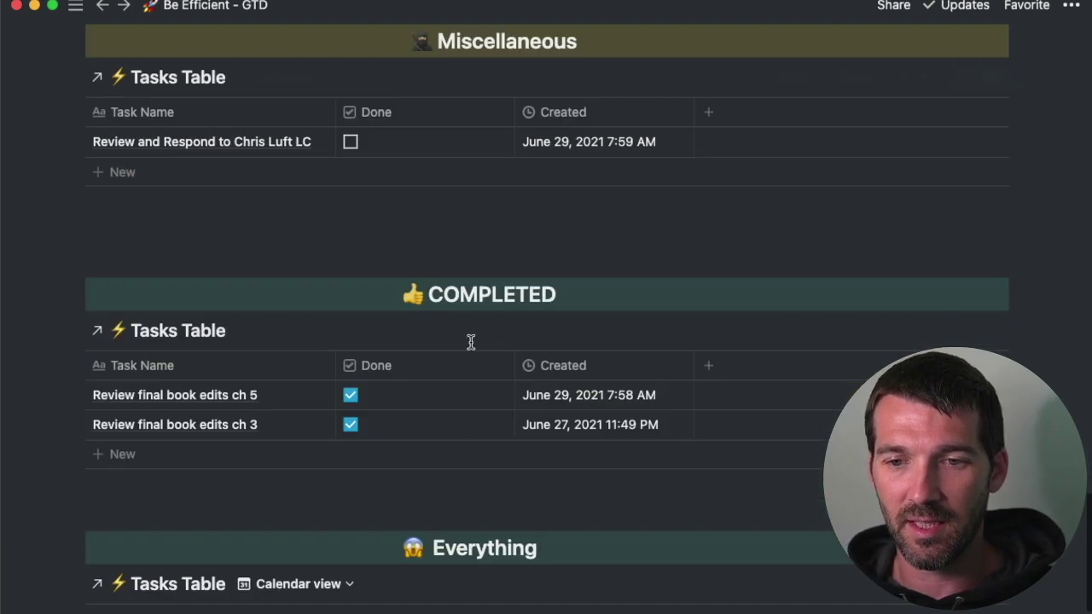
{"action": "scroll", "coordinate": [771, 412], "scroll_direction": "down", "scroll_amount": 6}
{"action": "scroll", "coordinate": [772, 413], "scroll_direction": "down", "scroll_amount": 5}
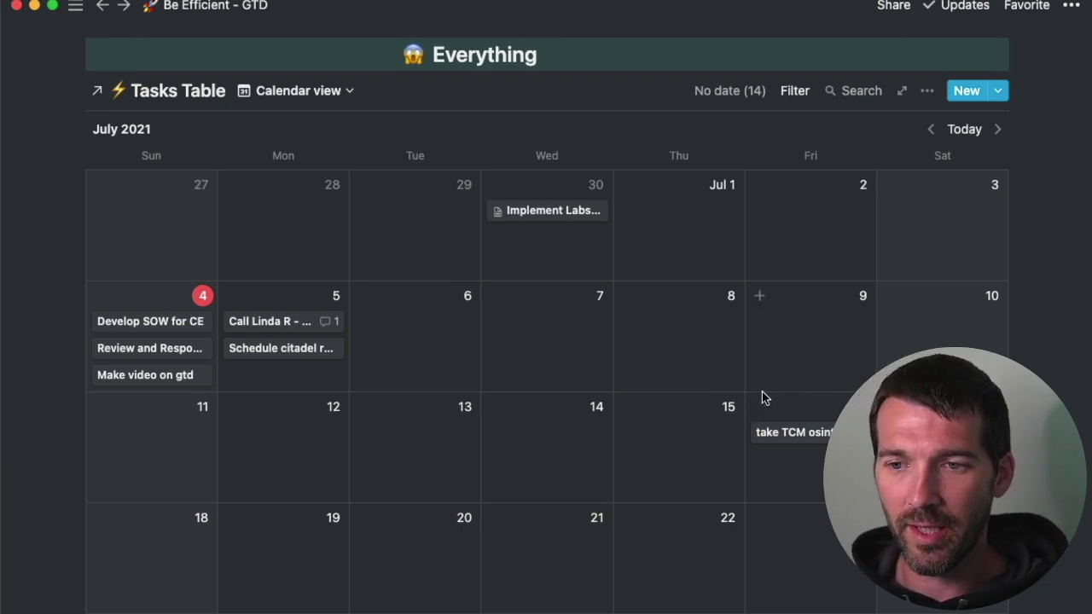
{"action": "scroll", "coordinate": [761, 396], "scroll_direction": "up", "scroll_amount": 20}
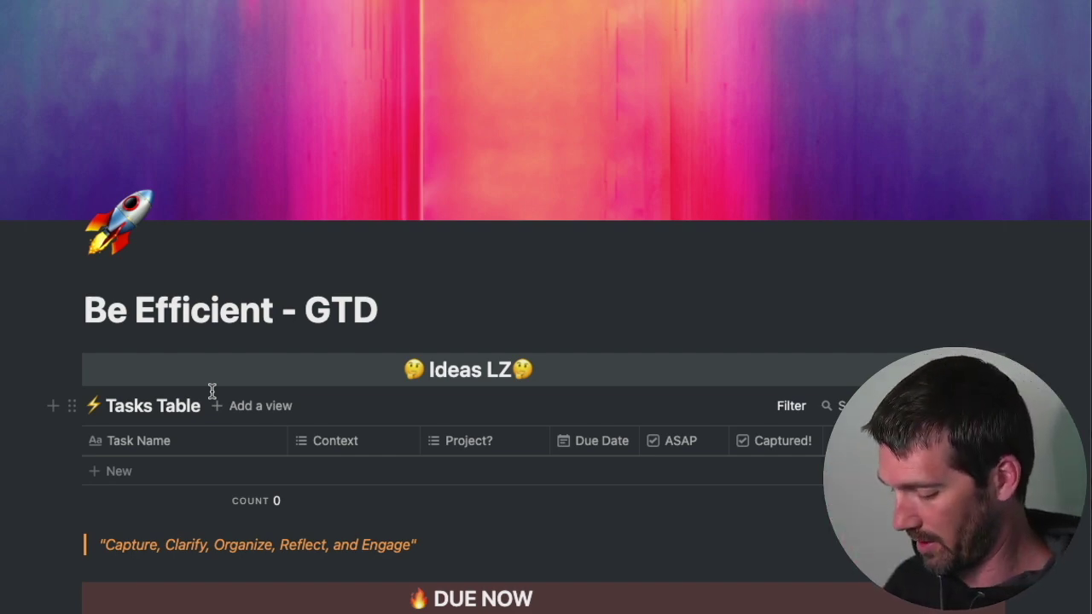
{"action": "type", "text": "Ge"}
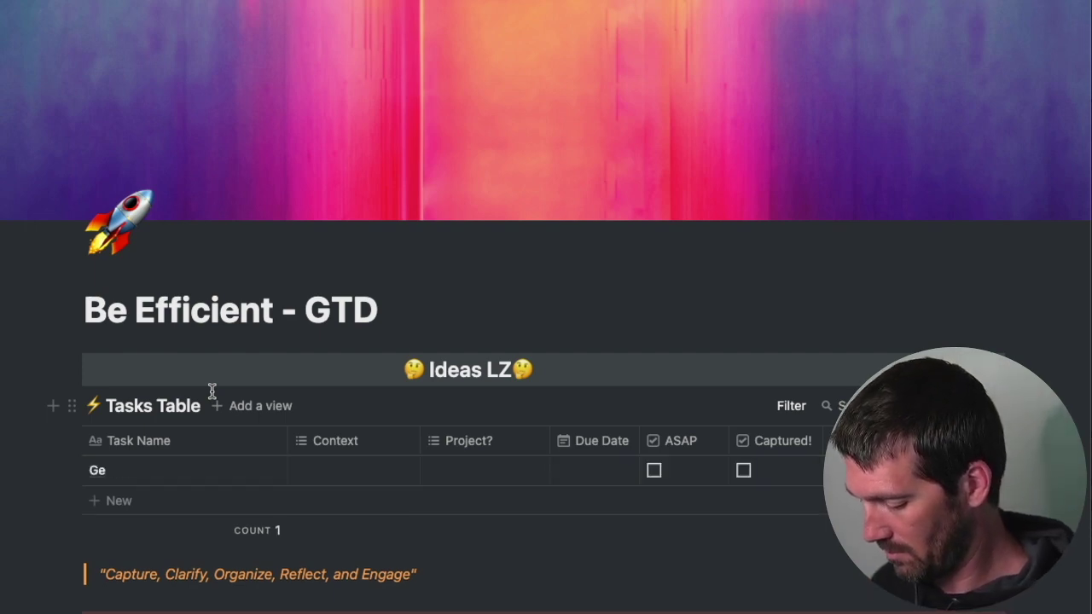
{"action": "type", "text": "t wifey anniv gift"}
{"action": "key", "text": "Return"}
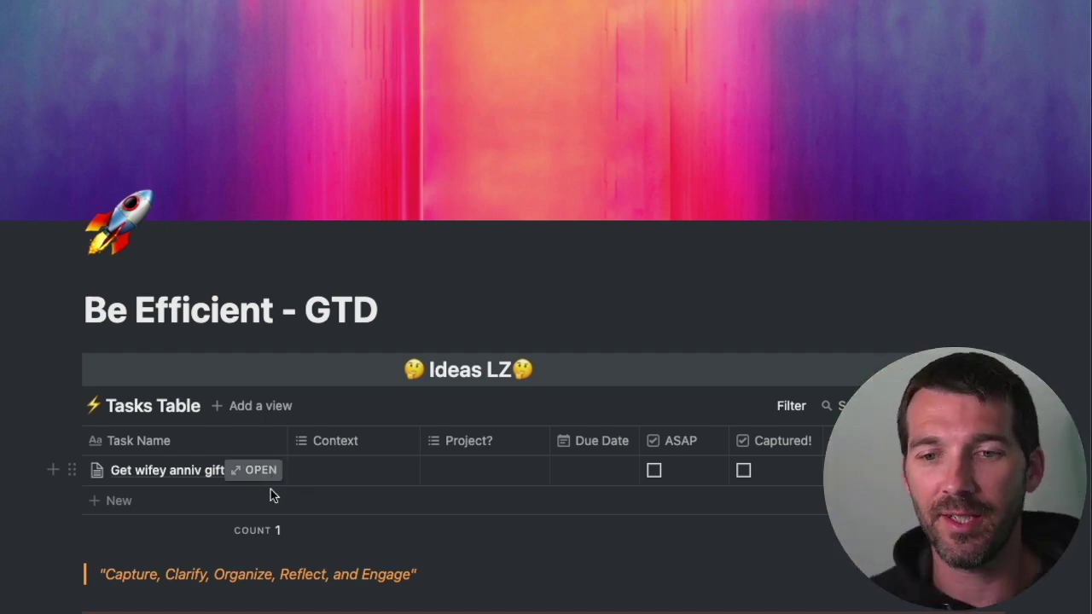
{"action": "mouse_move", "coordinate": [560, 549]}
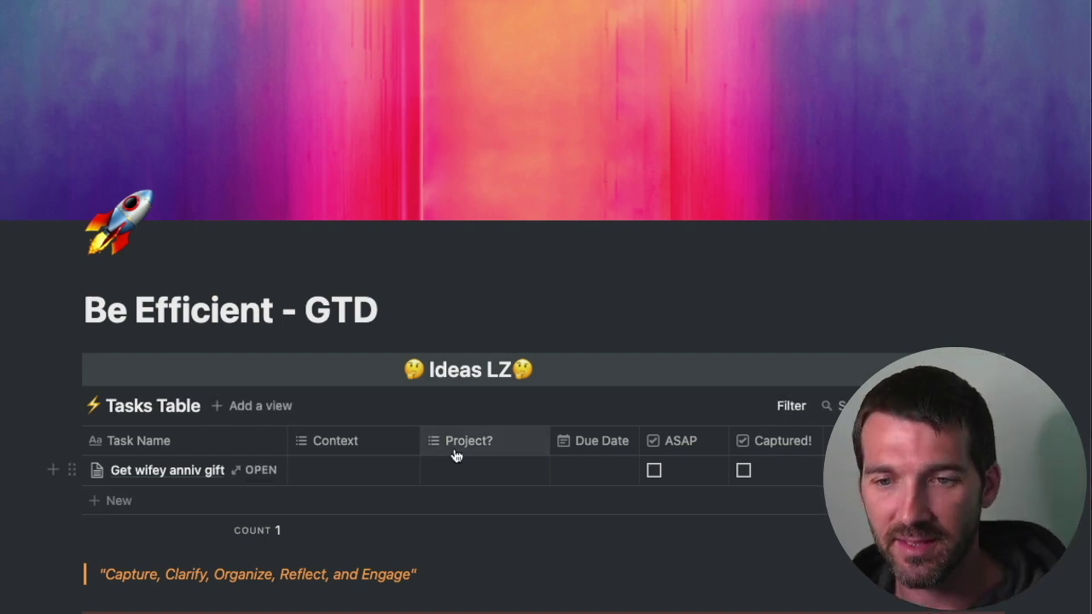
{"action": "scroll", "coordinate": [724, 473], "scroll_direction": "down", "scroll_amount": 3}
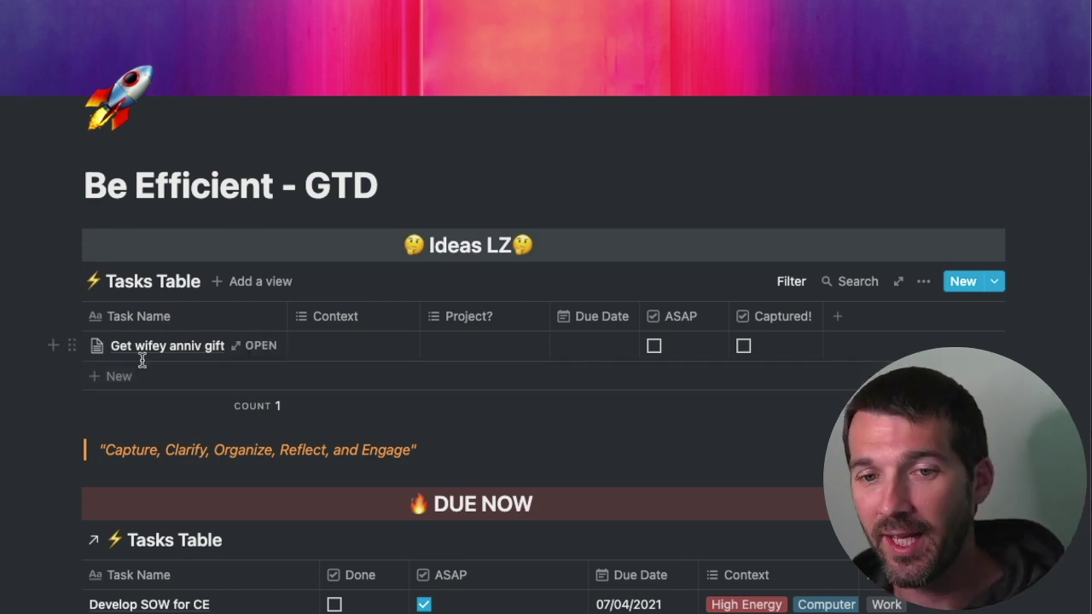
Step: Tag the gift task with the Phone and Computer contexts
{"action": "scroll", "coordinate": [145, 368], "scroll_direction": "down", "scroll_amount": 1}
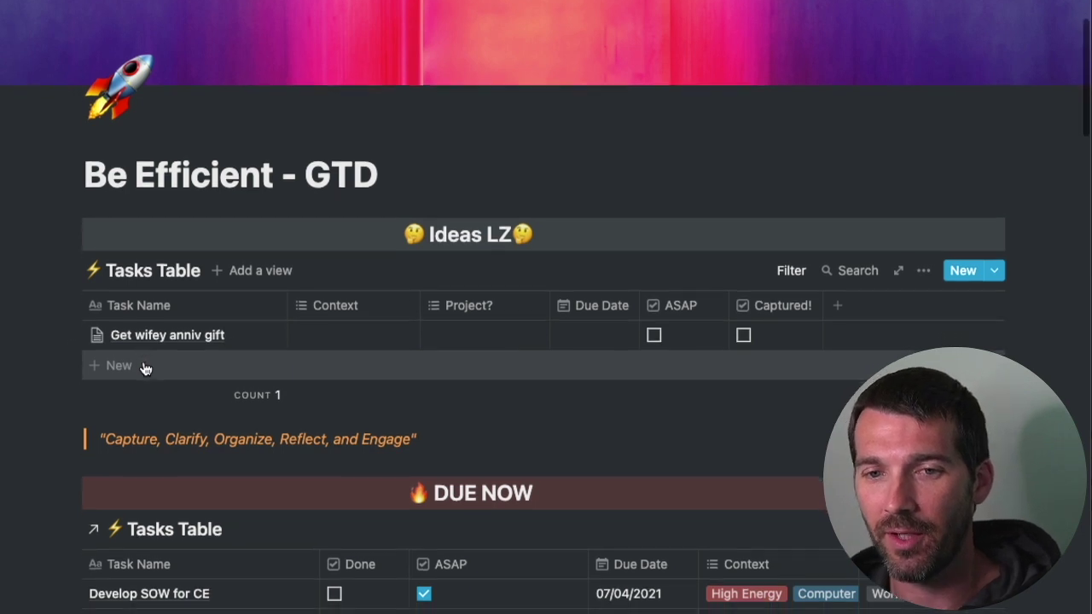
{"action": "left_click", "coordinate": [390, 336]}
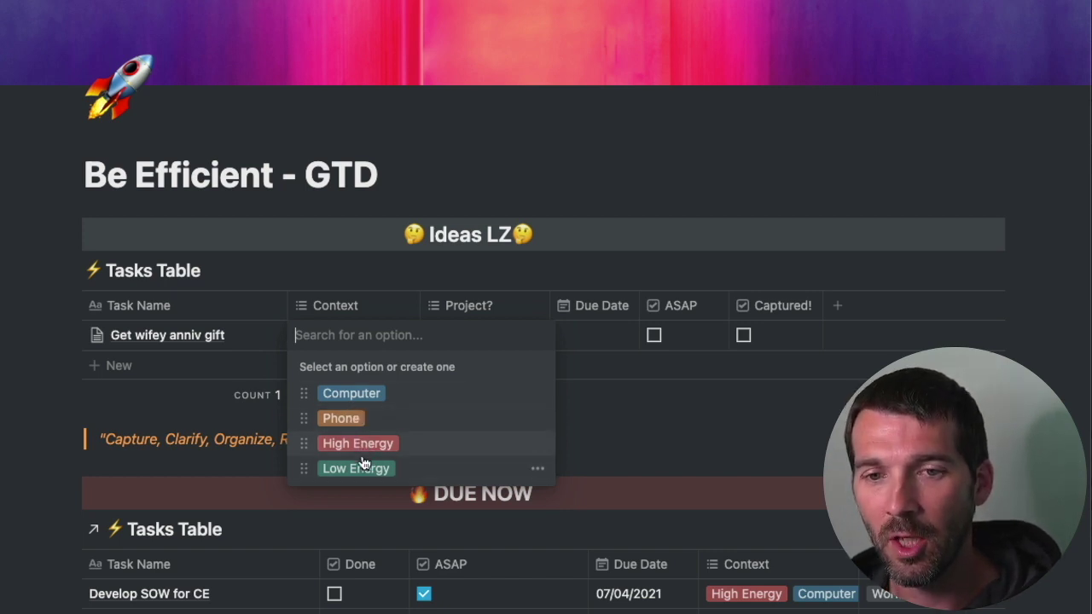
{"action": "left_click", "coordinate": [350, 423]}
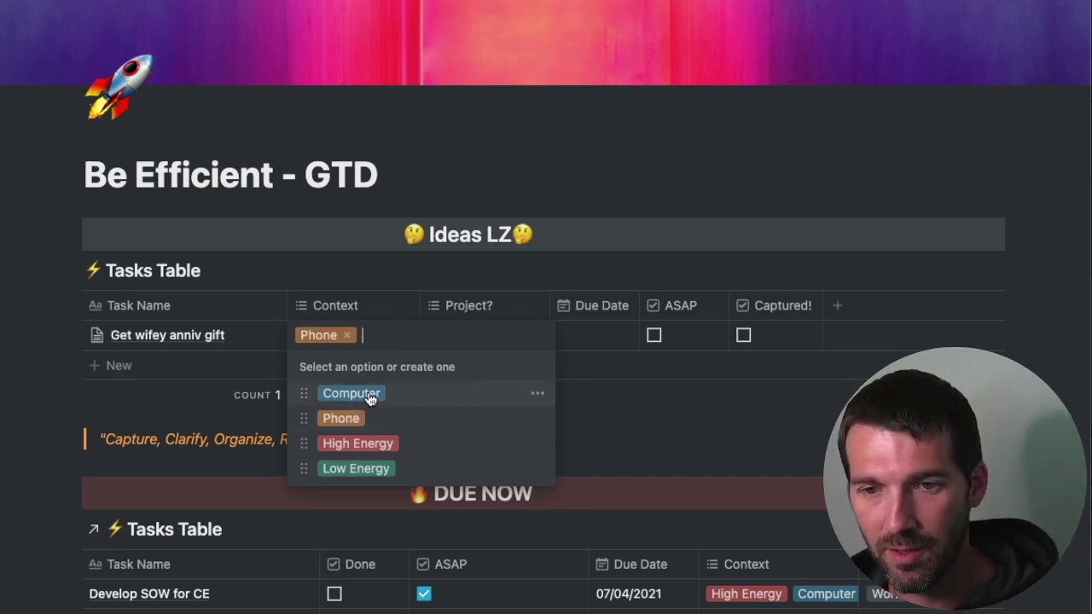
{"action": "left_click", "coordinate": [370, 398]}
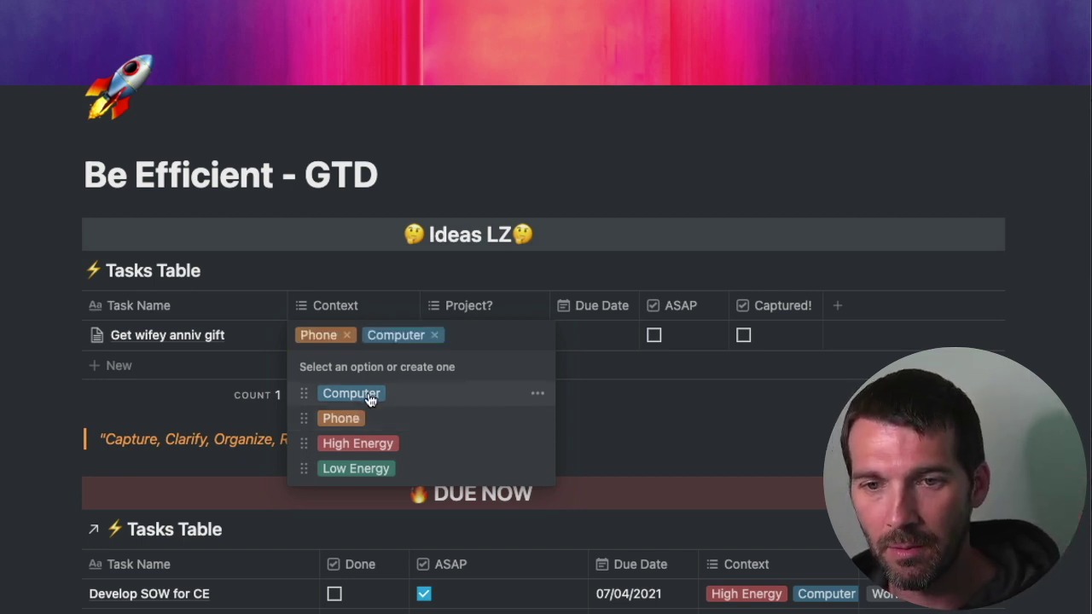
{"action": "left_click", "coordinate": [356, 474]}
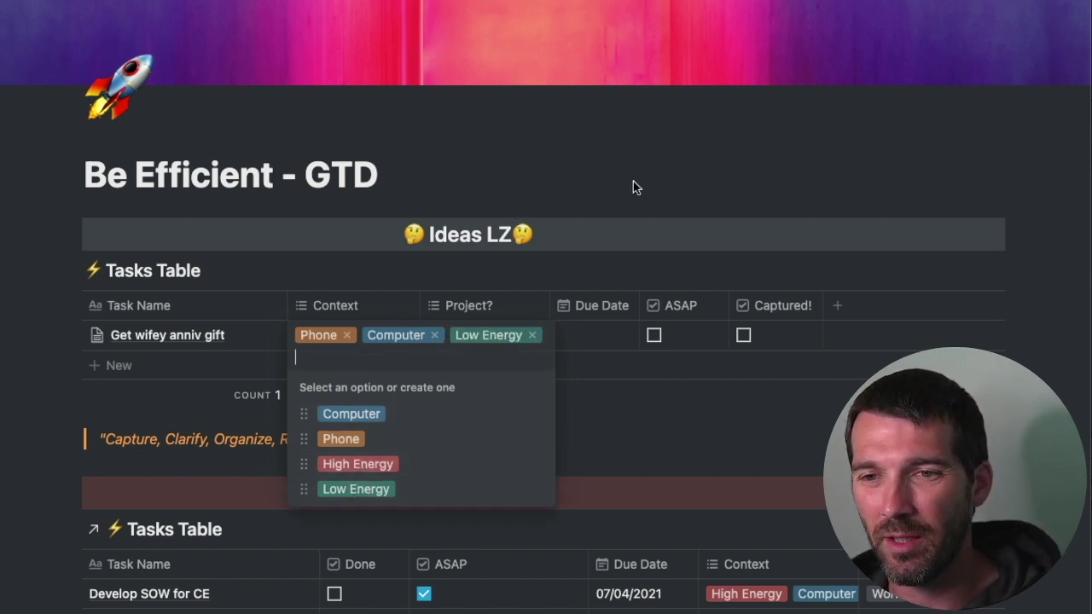
{"action": "key", "text": "BackSpace"}
{"action": "key", "text": "Escape"}
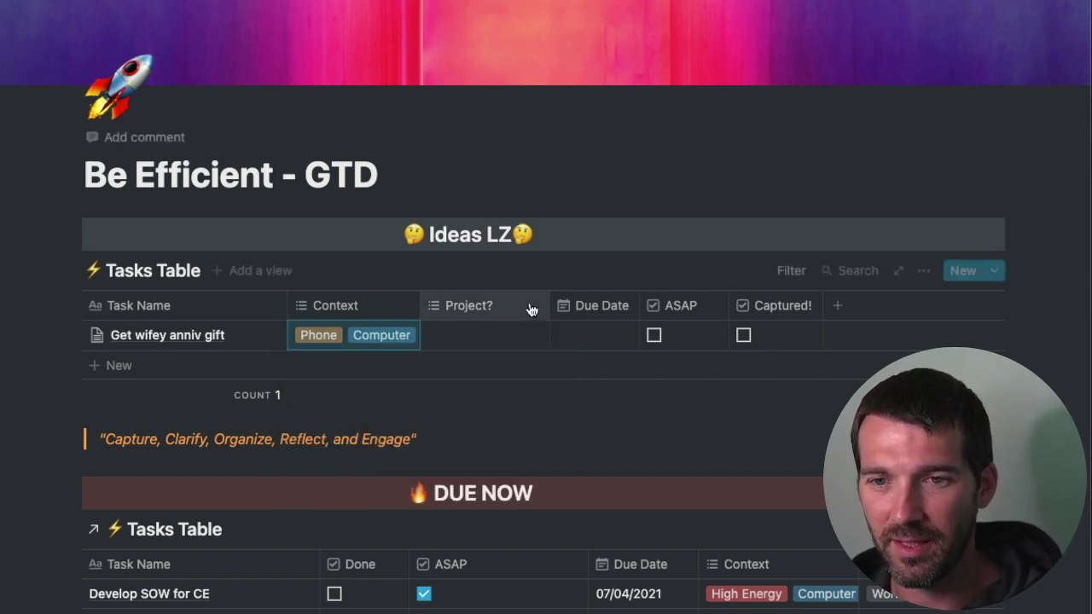
Step: Set the gift task's project to Life / Admin
{"action": "left_click", "coordinate": [529, 330]}
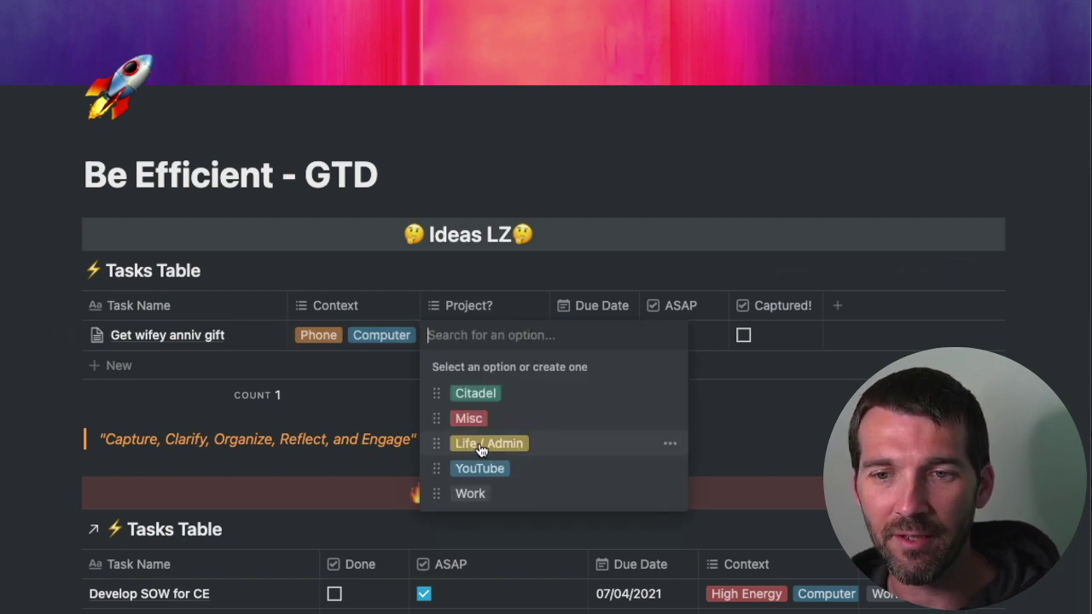
{"action": "left_click", "coordinate": [478, 451]}
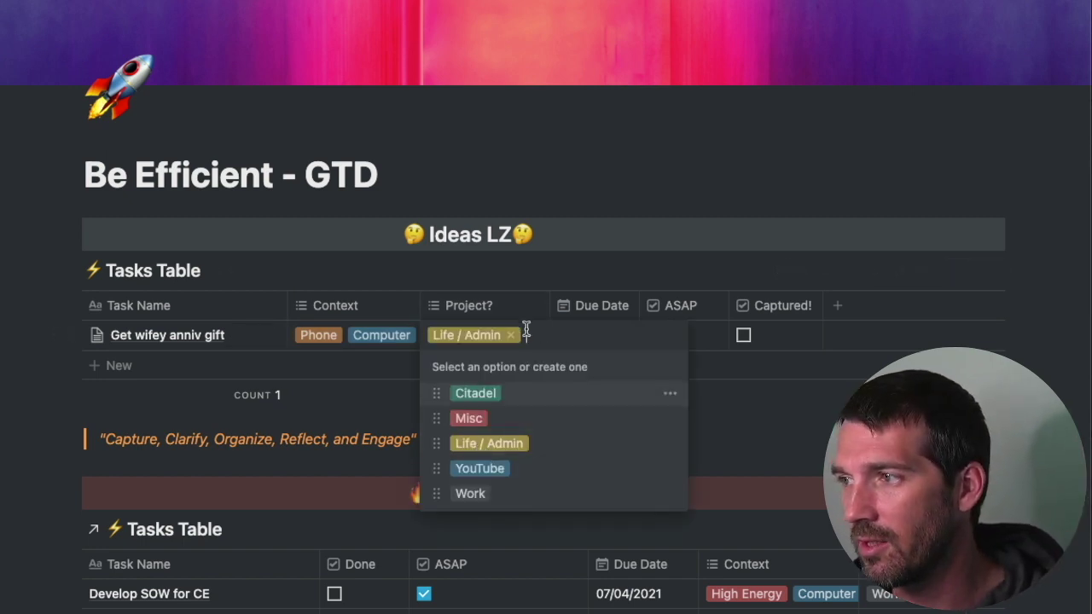
{"action": "key", "text": "Escape"}
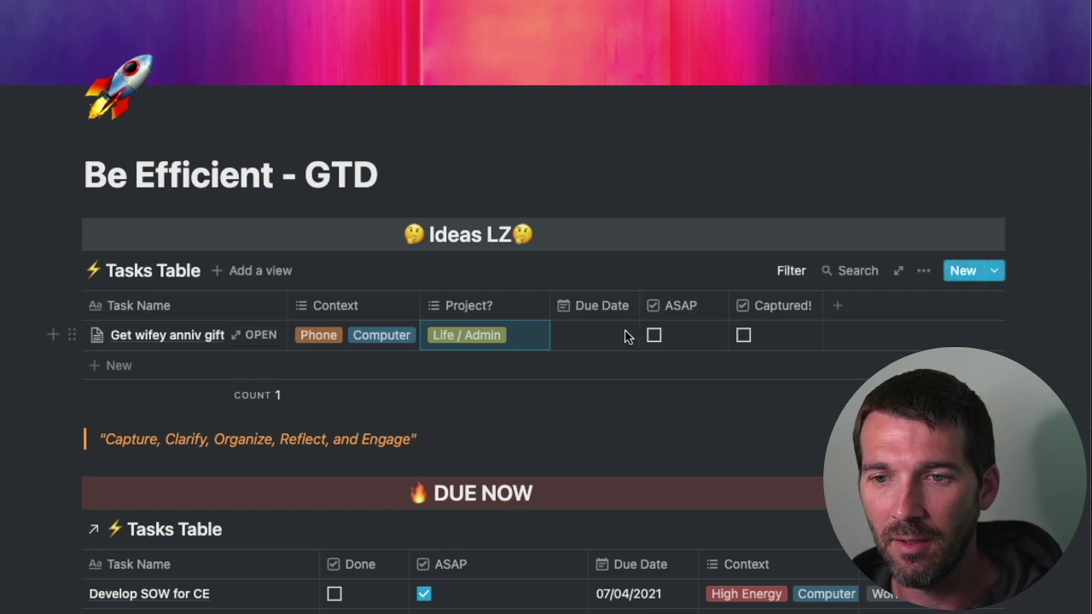
Step: Give the gift task a due date of 07/07/2021
{"action": "left_click", "coordinate": [626, 337]}
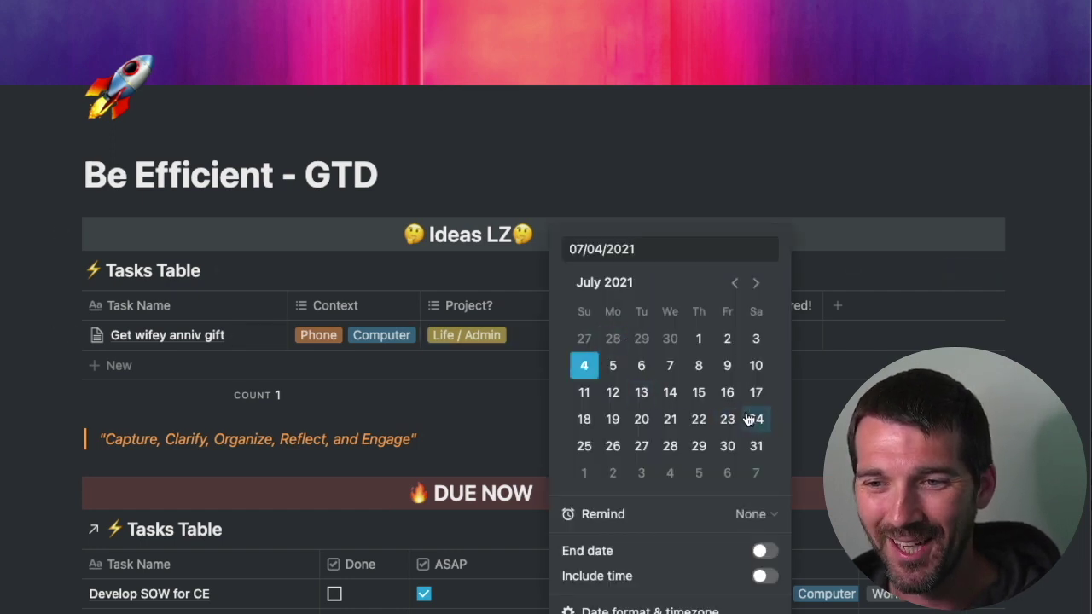
{"action": "left_click", "coordinate": [674, 366]}
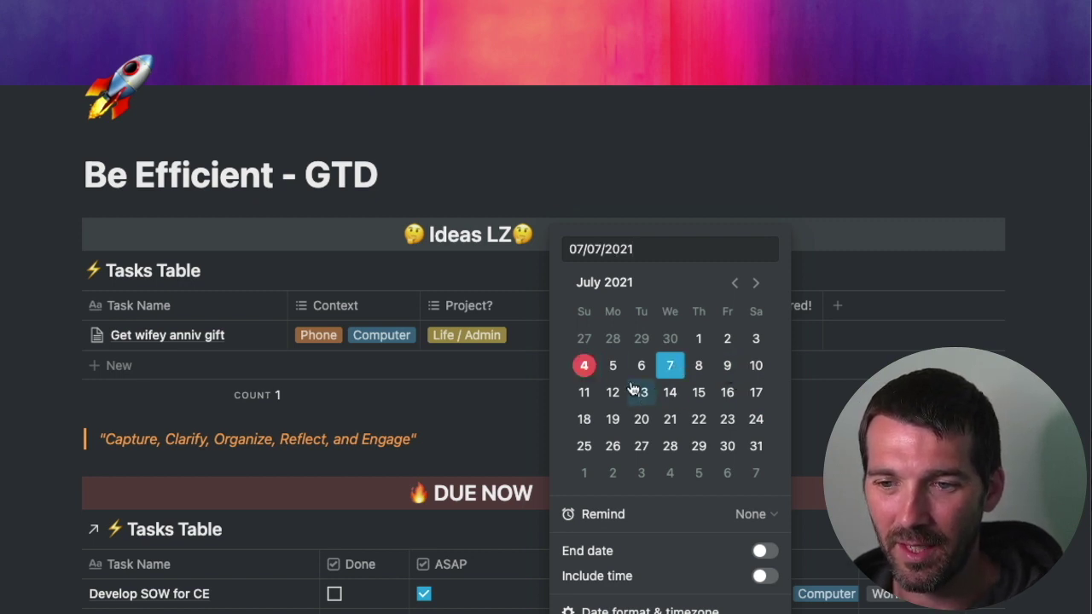
{"action": "left_click", "coordinate": [785, 125]}
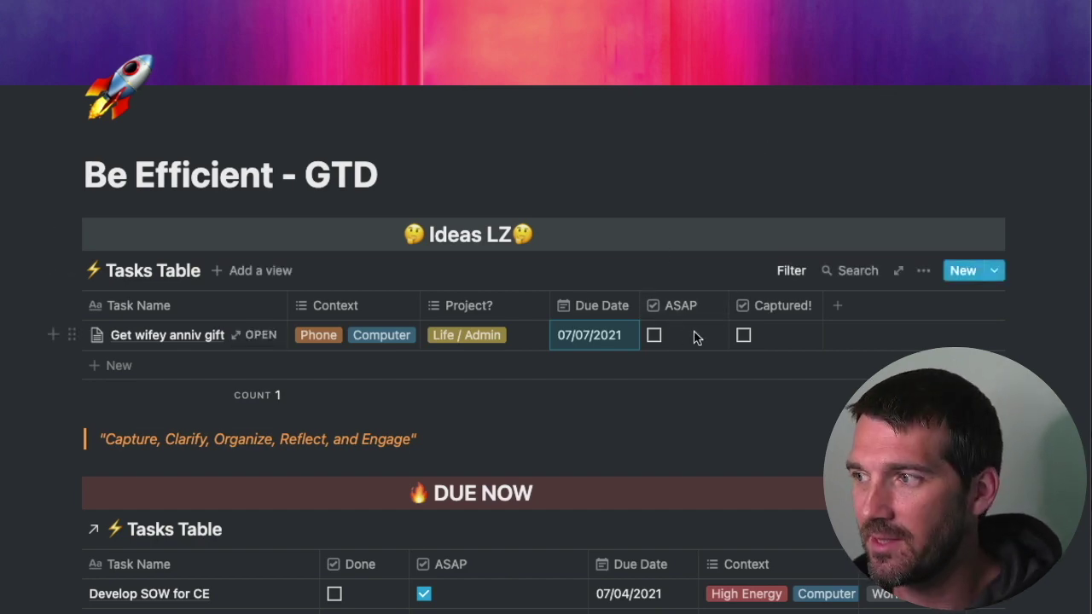
{"action": "scroll", "coordinate": [644, 419], "scroll_direction": "down", "scroll_amount": 3}
{"action": "scroll", "coordinate": [520, 414], "scroll_direction": "up", "scroll_amount": 4}
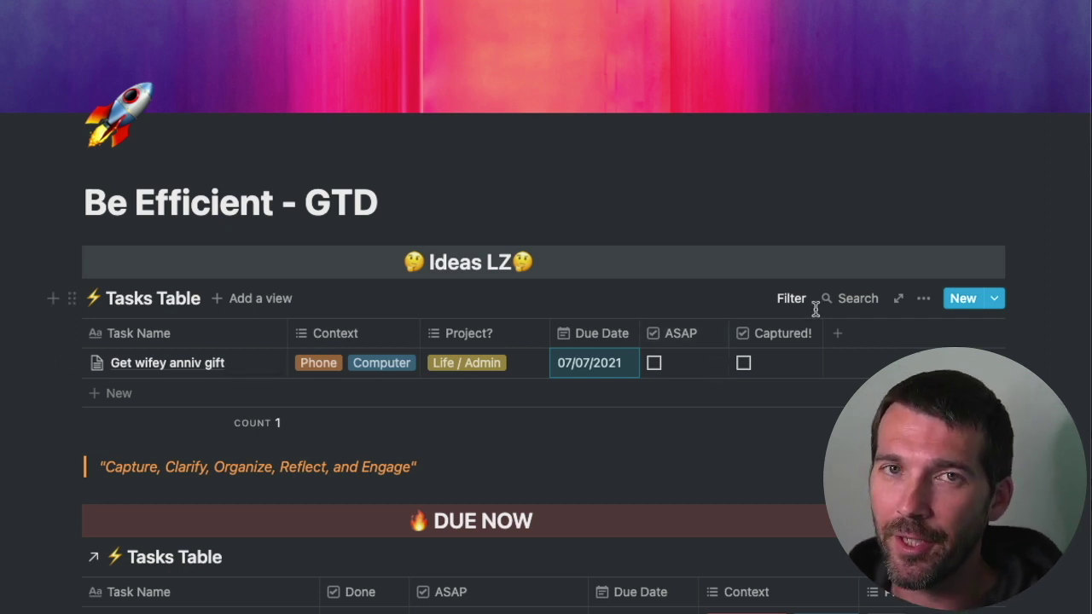
{"action": "left_click", "coordinate": [836, 174]}
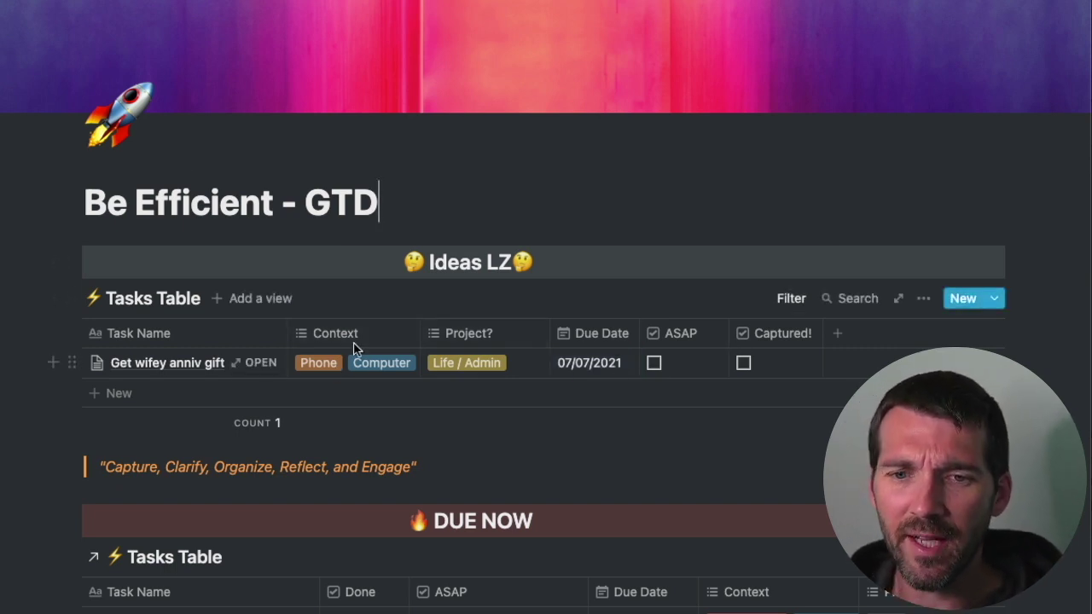
{"action": "left_click", "coordinate": [390, 337]}
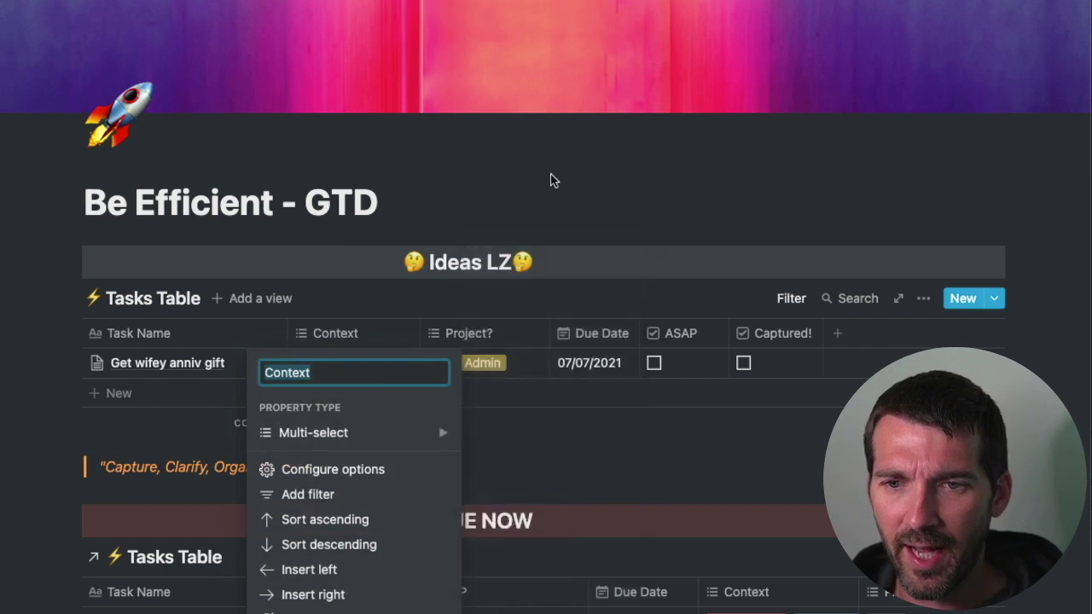
{"action": "left_click", "coordinate": [424, 301]}
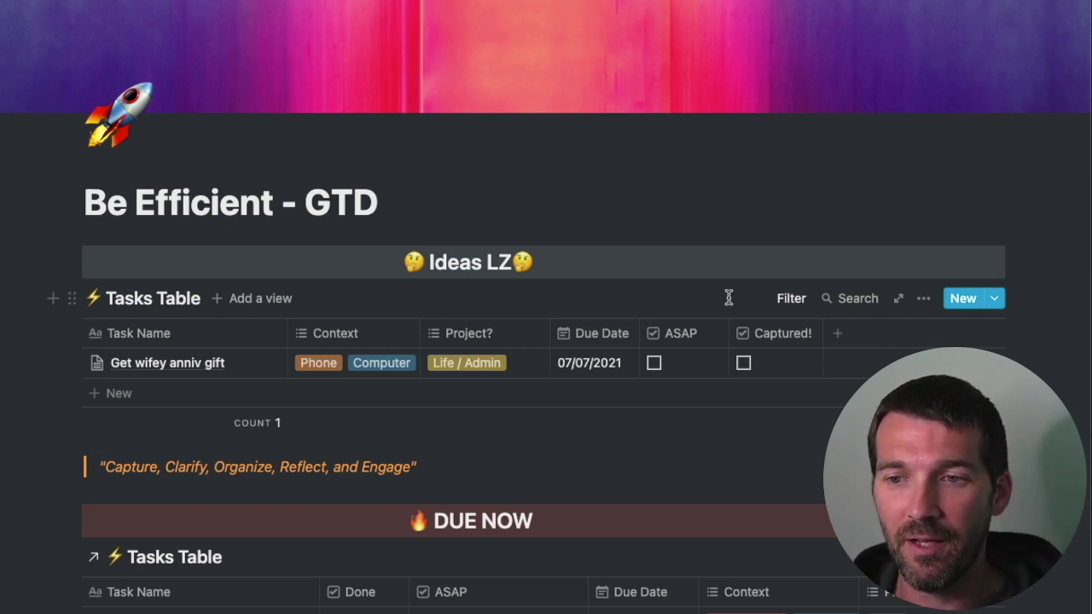
{"action": "left_click", "coordinate": [922, 298]}
{"action": "left_click", "coordinate": [846, 228]}
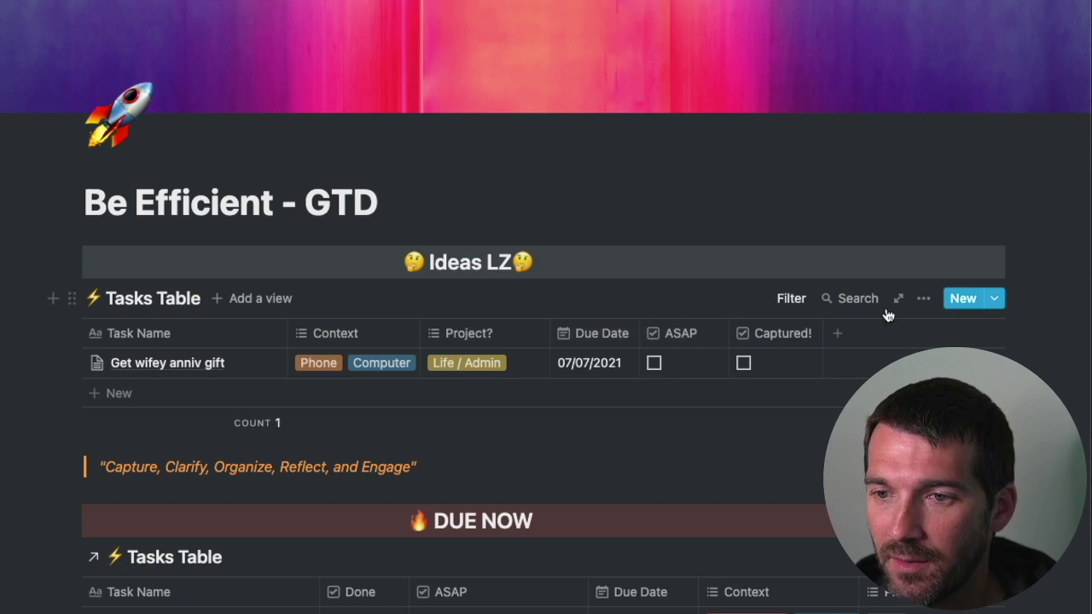
Step: Add a visible Time Investment select property, positioned between Project? and Due Date
{"action": "left_click", "coordinate": [922, 300]}
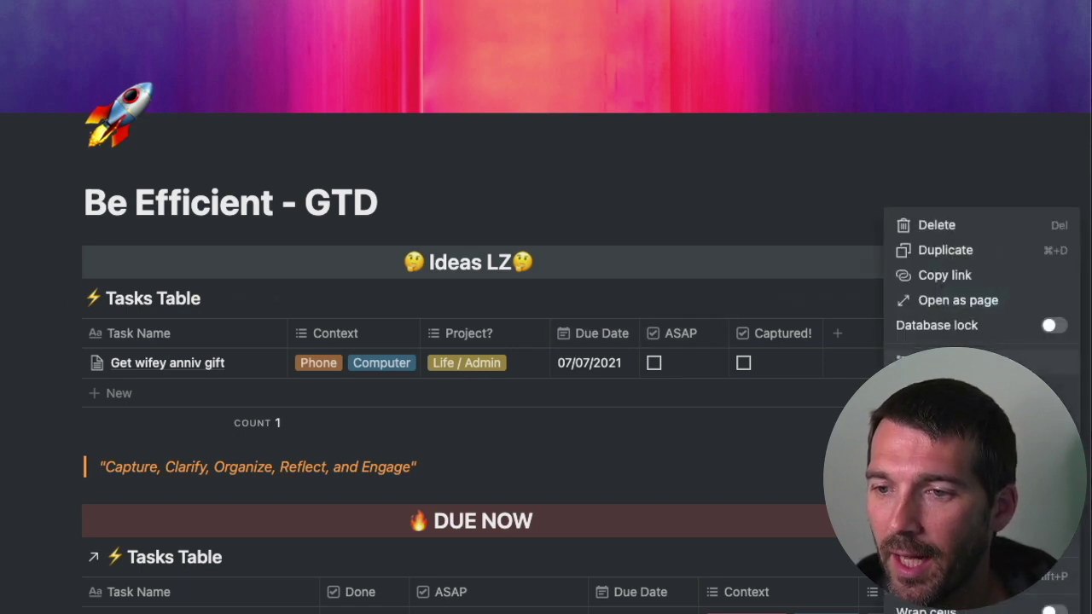
{"action": "left_click", "coordinate": [917, 359]}
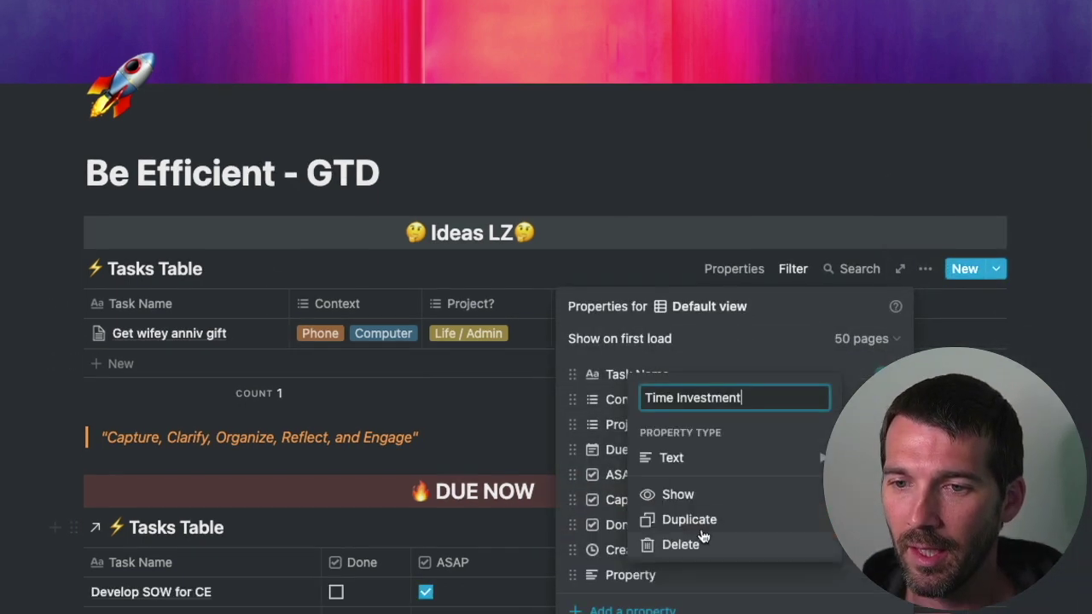
{"action": "mouse_move", "coordinate": [816, 460]}
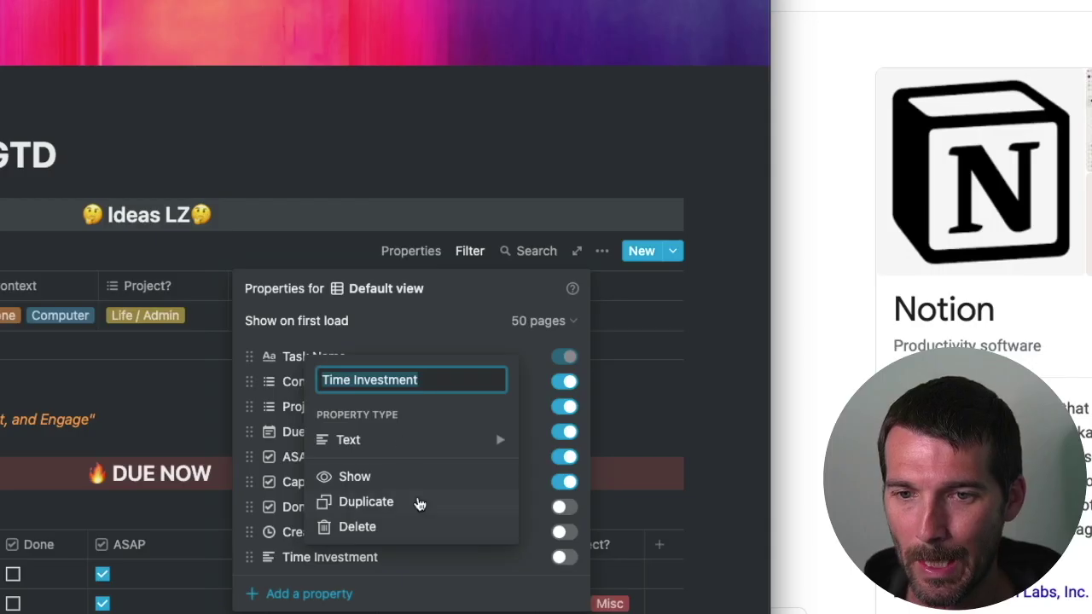
{"action": "mouse_move", "coordinate": [727, 457]}
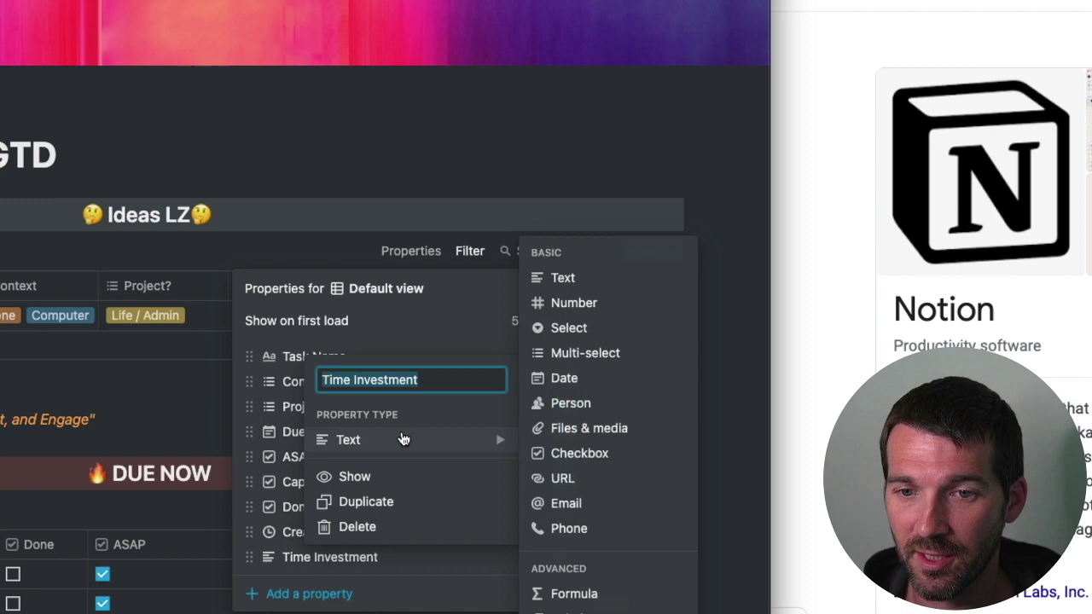
{"action": "left_click", "coordinate": [569, 329]}
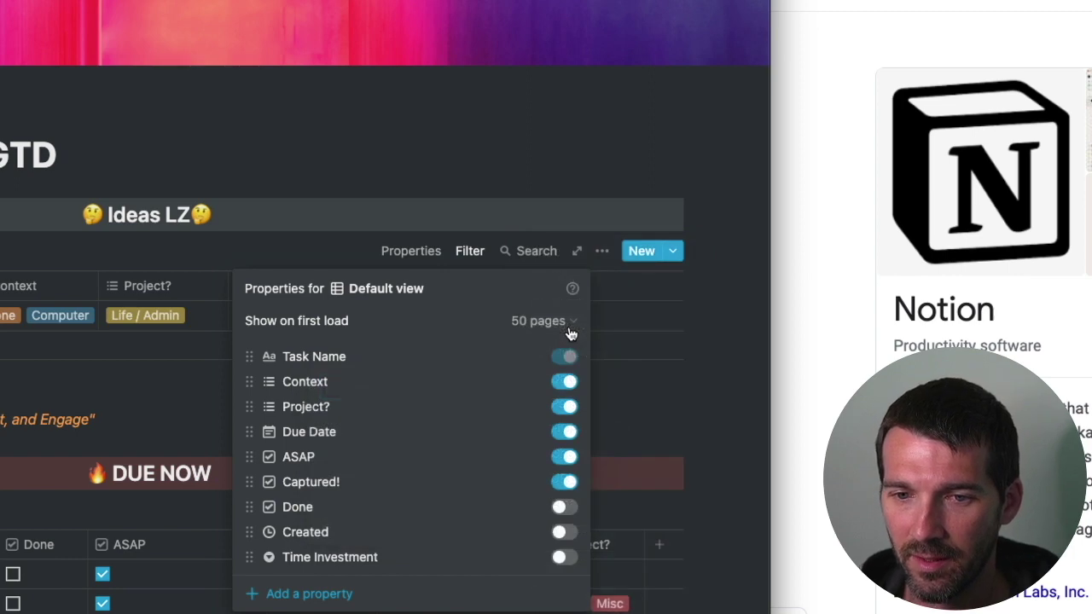
{"action": "left_click", "coordinate": [564, 557]}
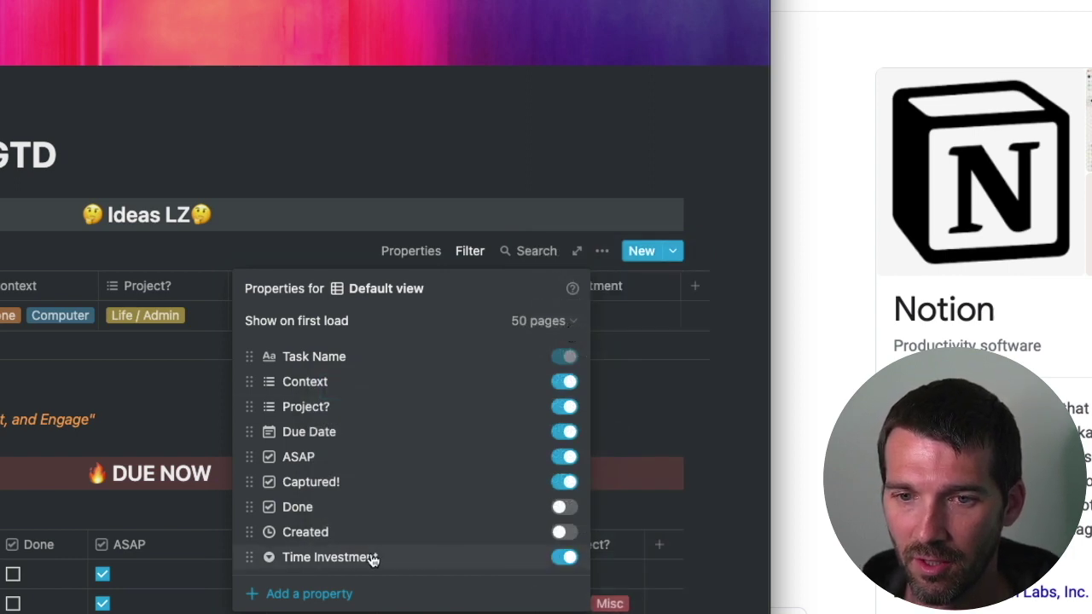
{"action": "left_click_drag", "start_coordinate": [254, 556], "coordinate": [260, 437]}
{"action": "left_click", "coordinate": [712, 375]}
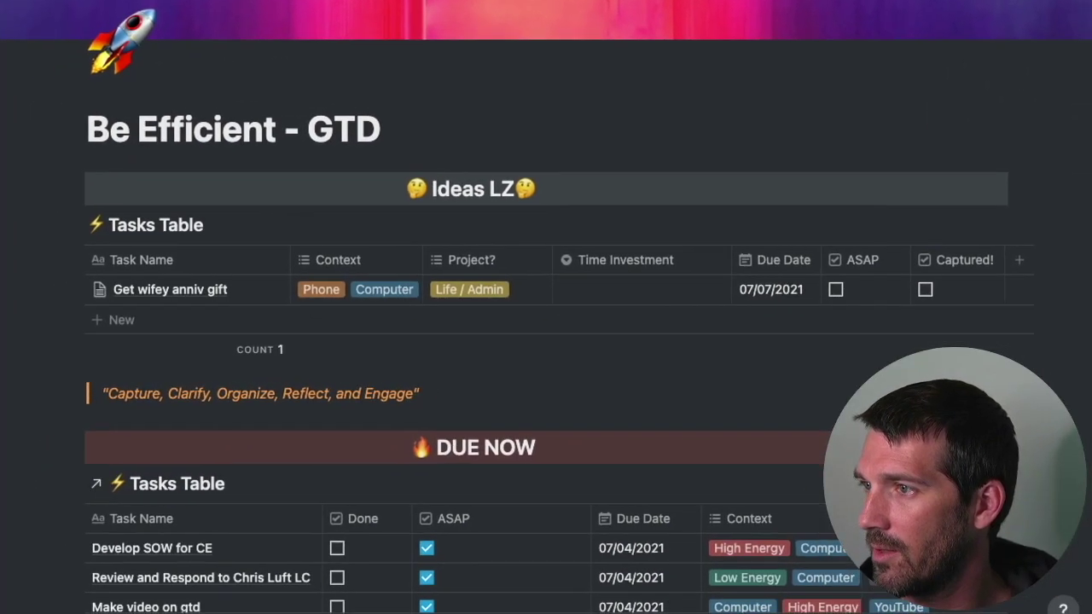
Step: Create Time Investment options 30 Minutes, 1 Hour, 2 Hours and 4 Hours; set the gift task to 30 Minutes
{"action": "left_click", "coordinate": [669, 293]}
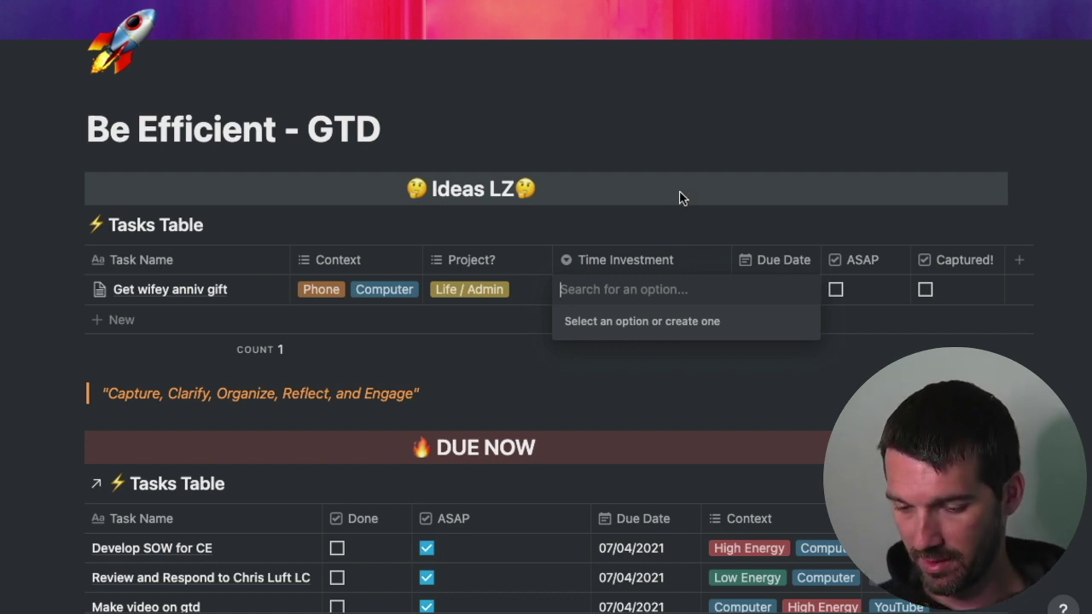
{"action": "type", "text": "30 Minutes"}
{"action": "key", "text": "Return"}
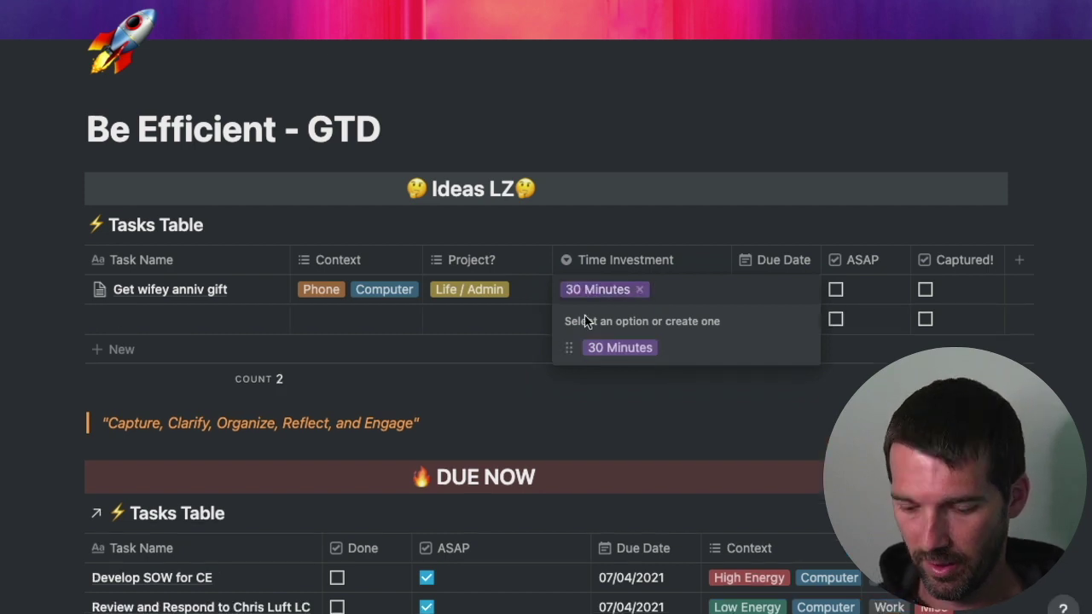
{"action": "type", "text": "1 hour"}
{"action": "key", "text": "BackSpace"}
{"action": "key", "text": "BackSpace"}
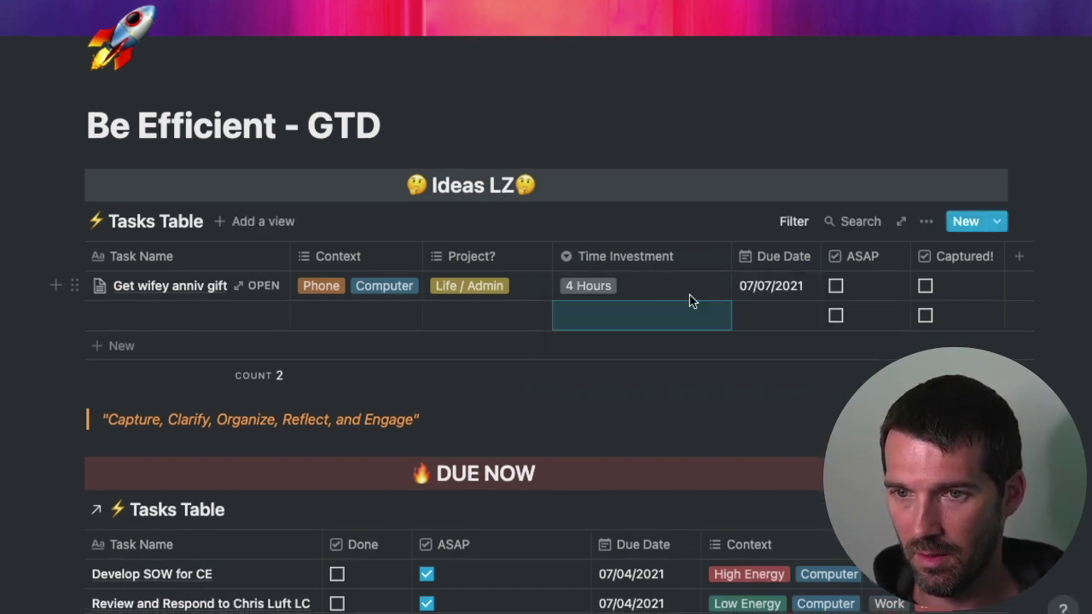
{"action": "left_click", "coordinate": [689, 295]}
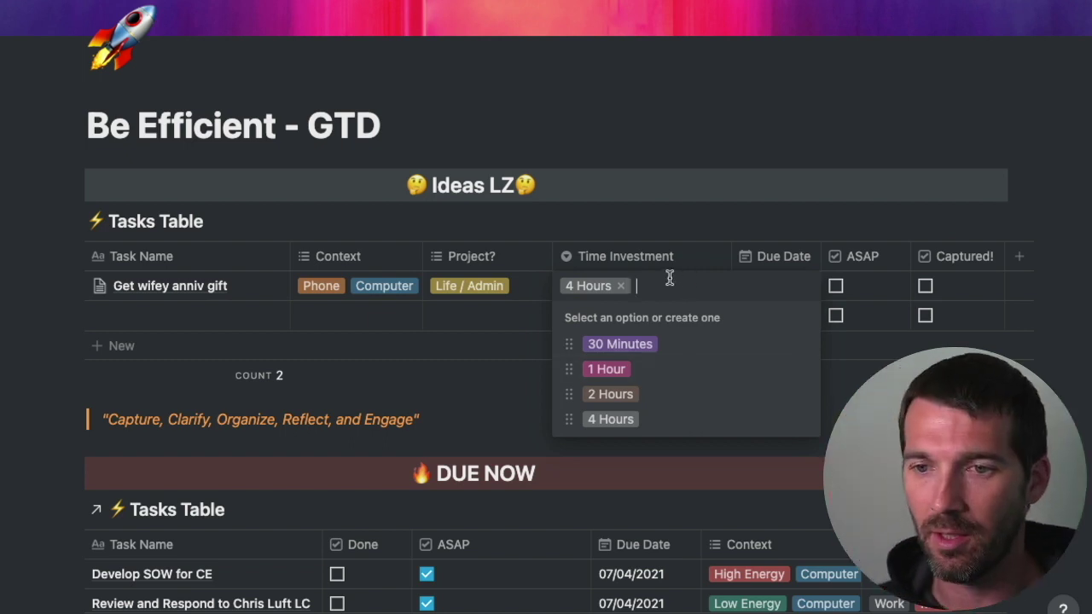
{"action": "left_click", "coordinate": [615, 352]}
{"action": "scroll", "coordinate": [674, 286], "scroll_direction": "down", "scroll_amount": 1}
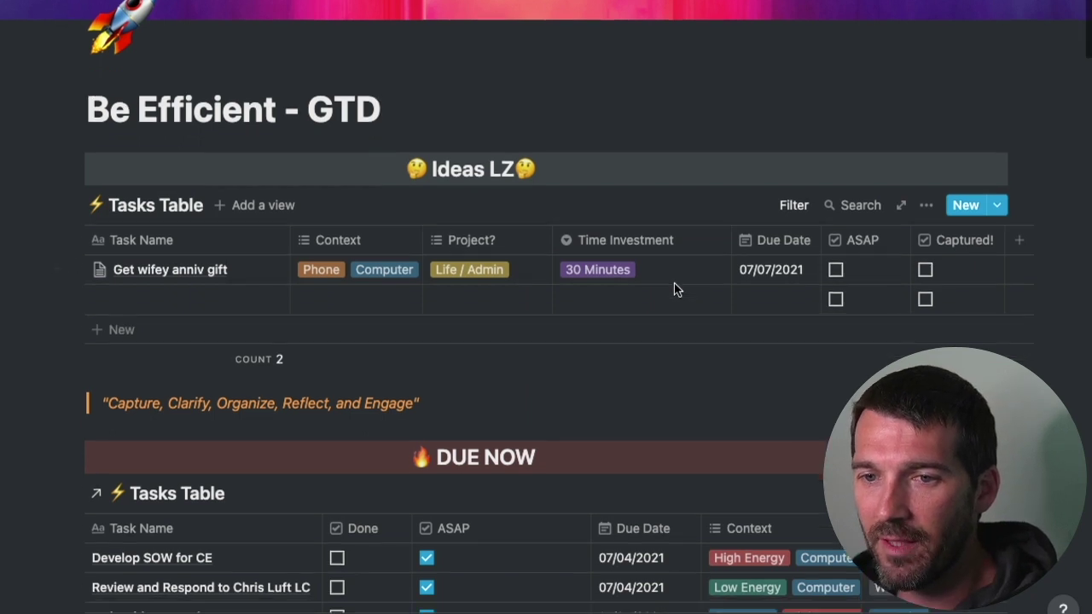
{"action": "scroll", "coordinate": [673, 286], "scroll_direction": "up", "scroll_amount": 1}
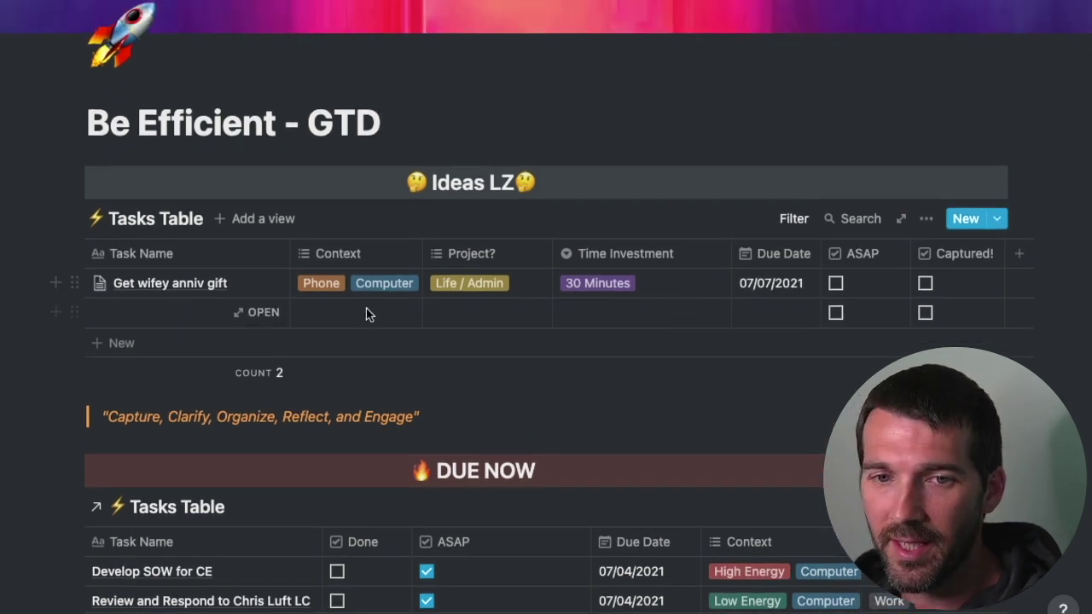
{"action": "scroll", "coordinate": [361, 309], "scroll_direction": "down", "scroll_amount": 1}
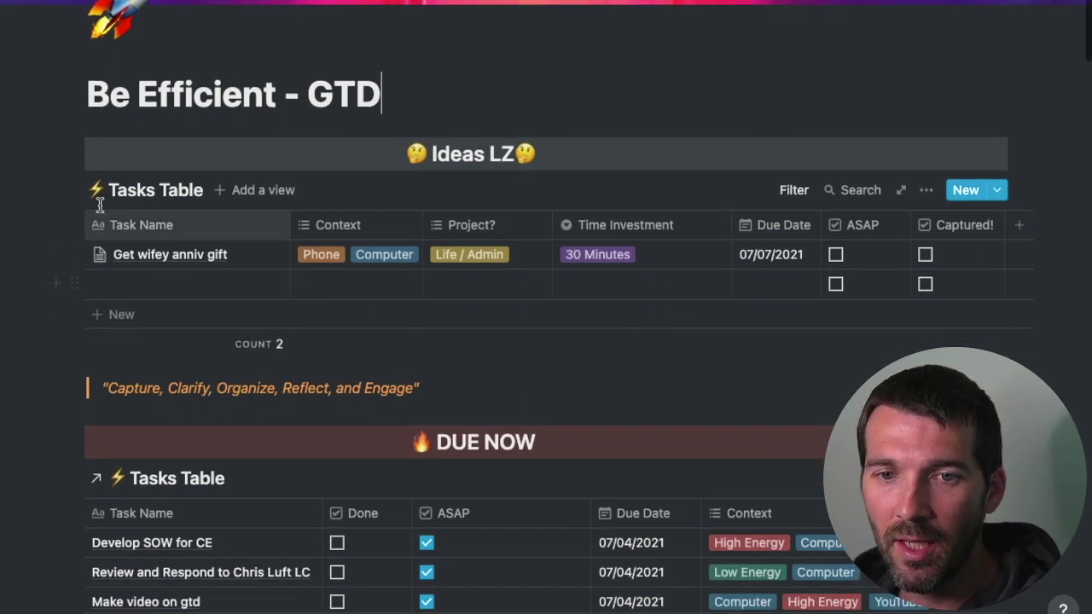
Step: Tick Captured! on 'Get wifey anniv gift', moving it from Ideas LZ into Due Soon
{"action": "left_click", "coordinate": [926, 254]}
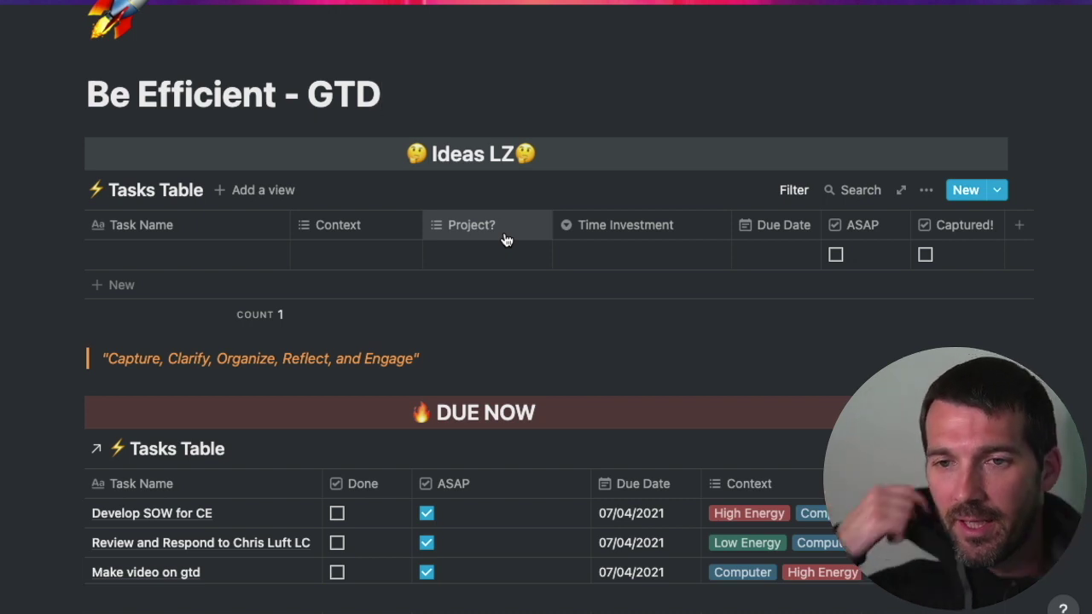
{"action": "scroll", "coordinate": [711, 291], "scroll_direction": "down", "scroll_amount": 3}
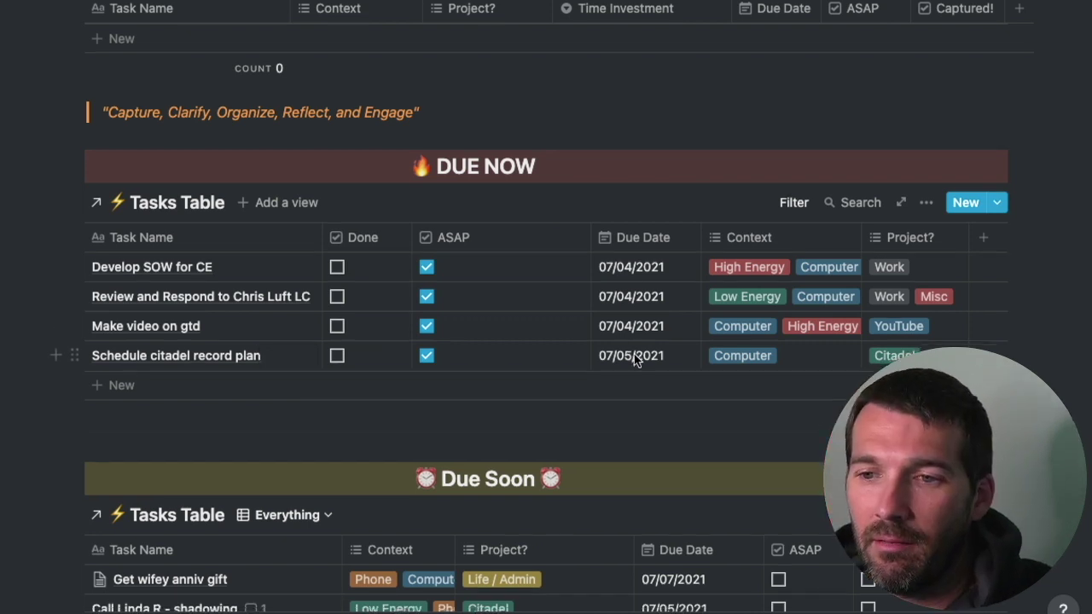
{"action": "scroll", "coordinate": [635, 360], "scroll_direction": "down", "scroll_amount": 1}
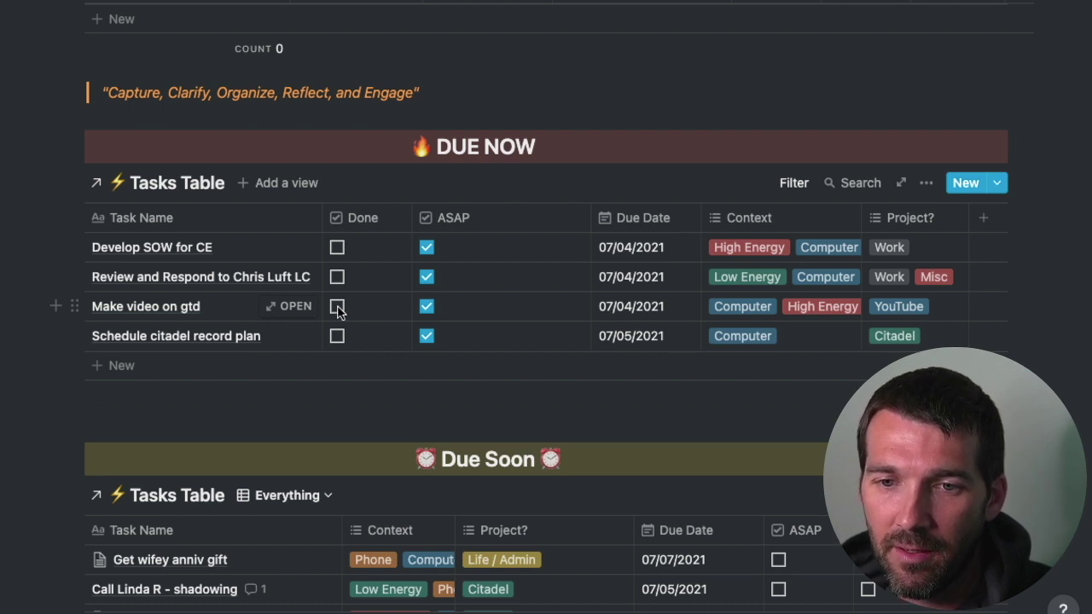
{"action": "left_click", "coordinate": [337, 307]}
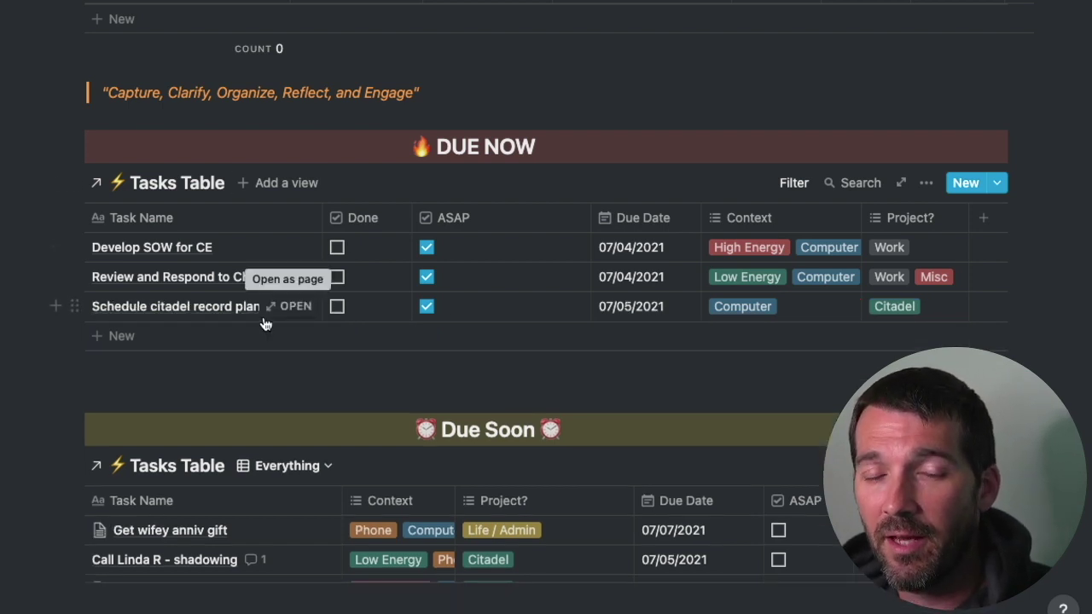
{"action": "scroll", "coordinate": [265, 324], "scroll_direction": "up", "scroll_amount": 4}
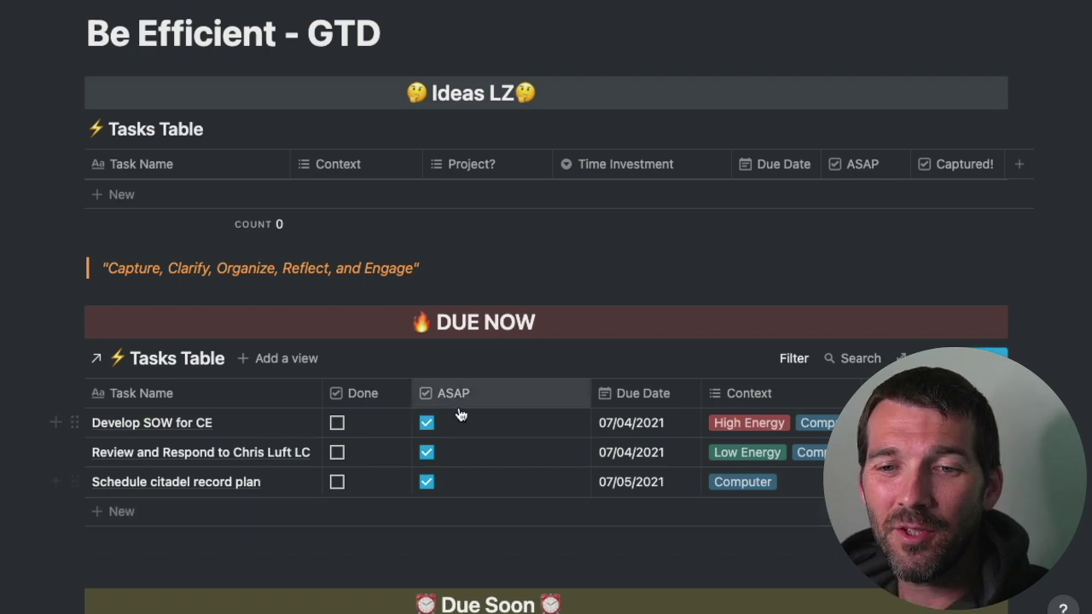
{"action": "scroll", "coordinate": [560, 444], "scroll_direction": "down", "scroll_amount": 5}
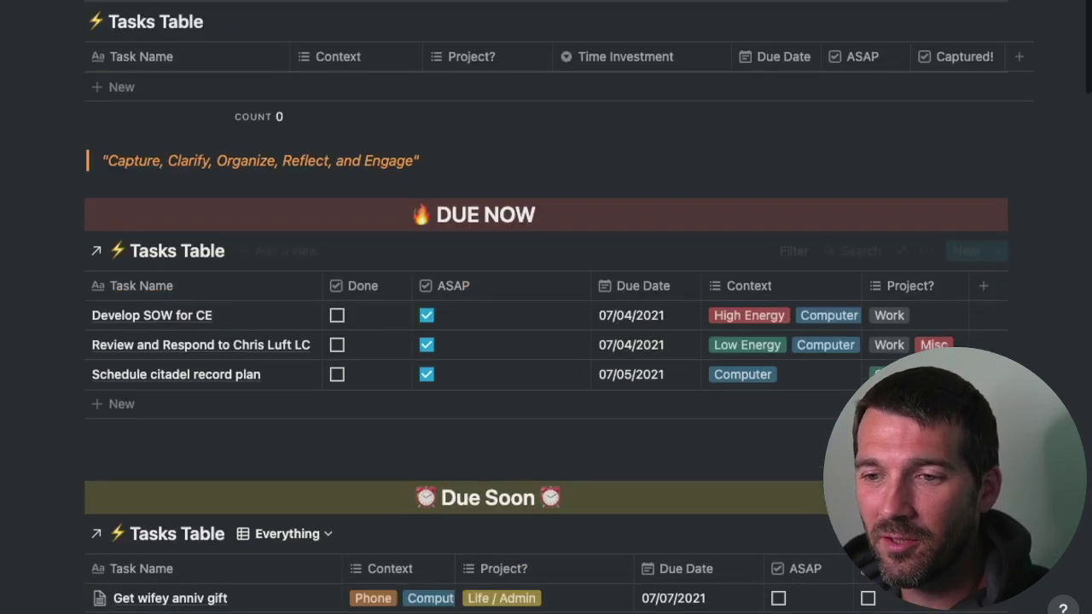
{"action": "scroll", "coordinate": [560, 443], "scroll_direction": "down", "scroll_amount": 1}
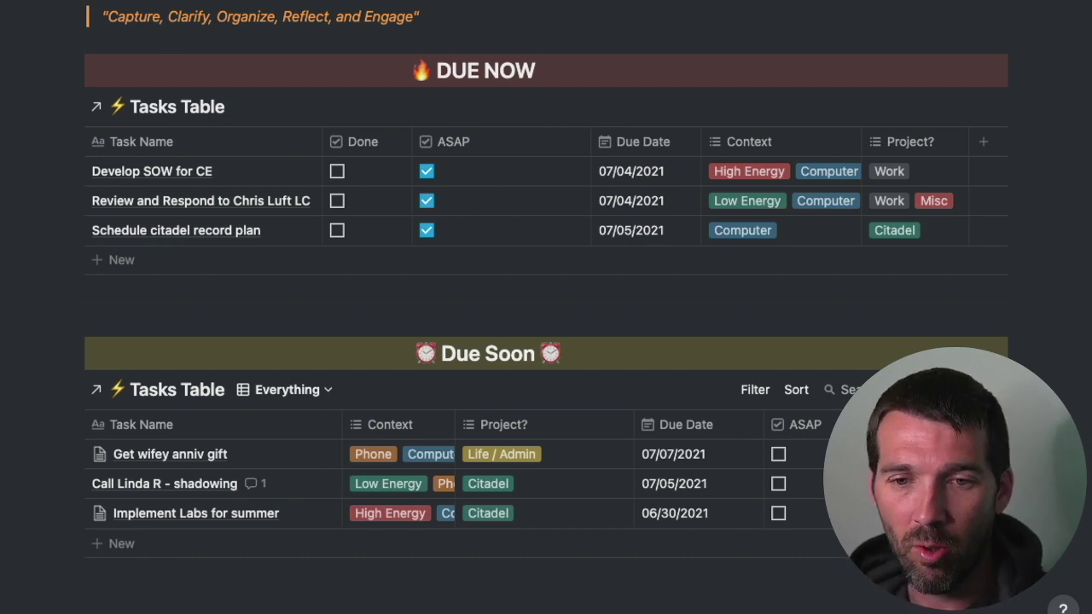
{"action": "scroll", "coordinate": [845, 364], "scroll_direction": "down", "scroll_amount": 2}
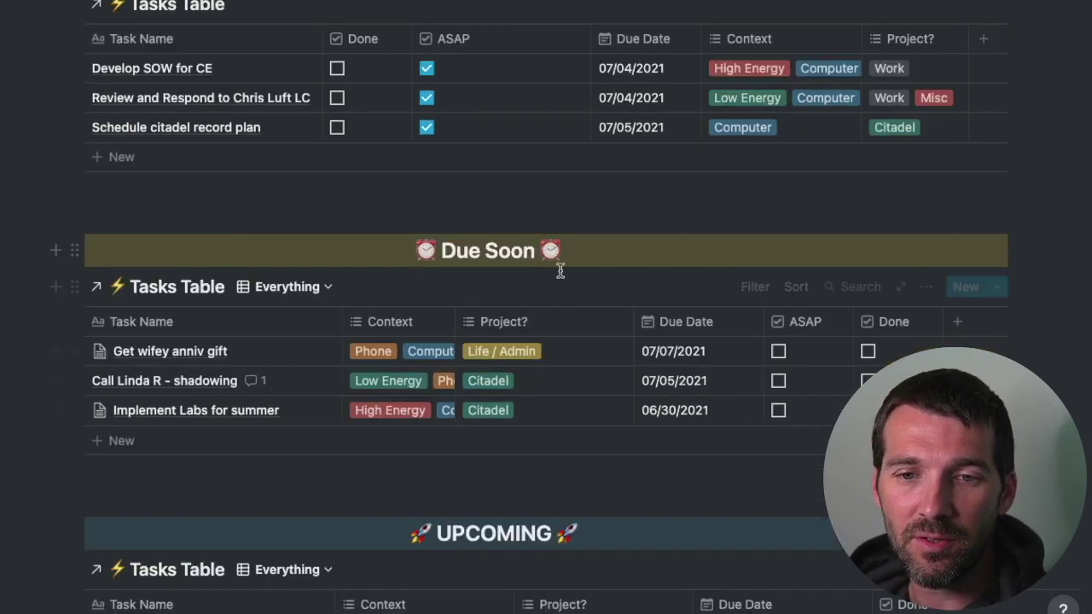
{"action": "scroll", "coordinate": [536, 306], "scroll_direction": "down", "scroll_amount": 2}
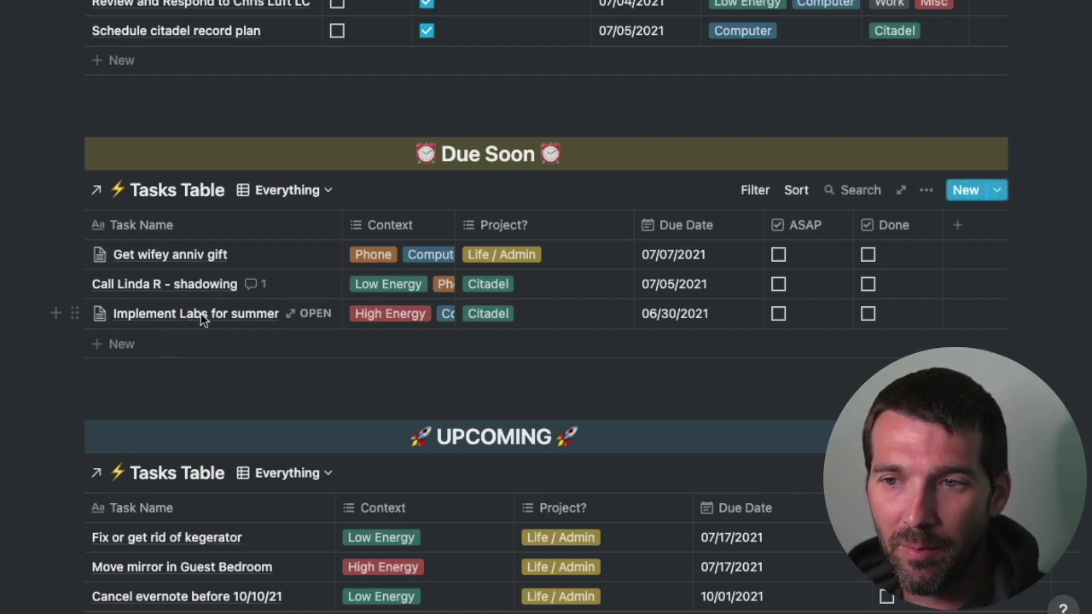
Step: Mark 'Implement Labs for summer' as done in the Due Soon table
{"action": "left_click", "coordinate": [868, 313]}
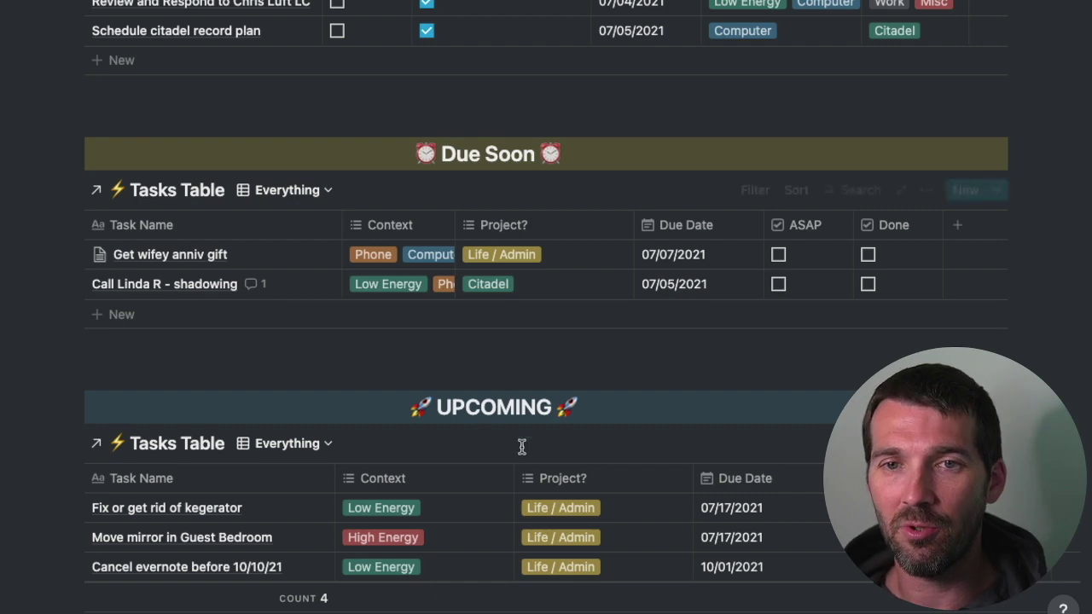
{"action": "scroll", "coordinate": [468, 178], "scroll_direction": "up", "scroll_amount": 3}
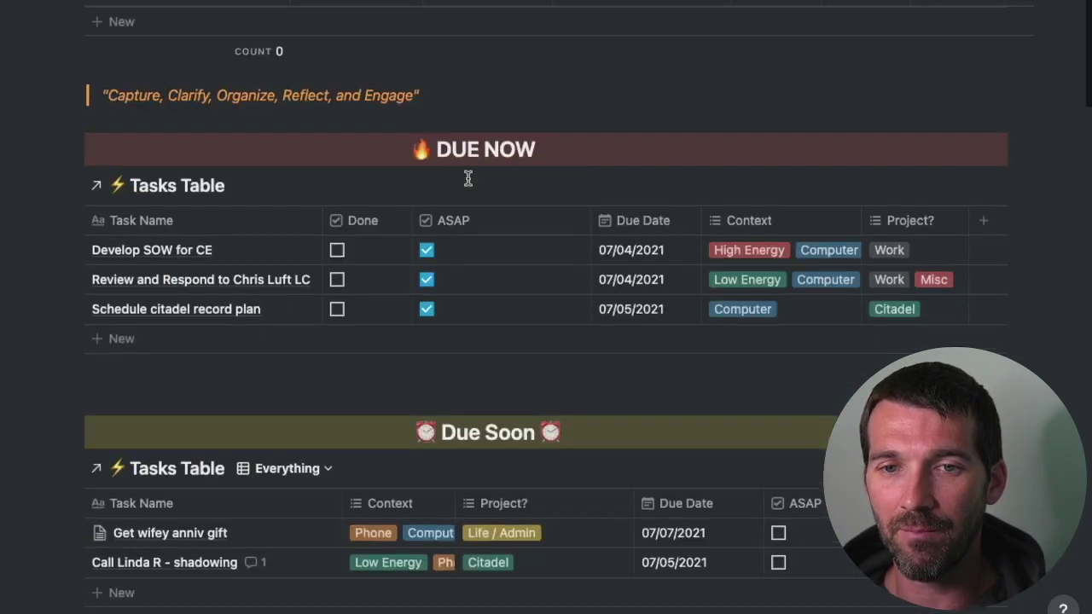
{"action": "scroll", "coordinate": [480, 213], "scroll_direction": "down", "scroll_amount": 2}
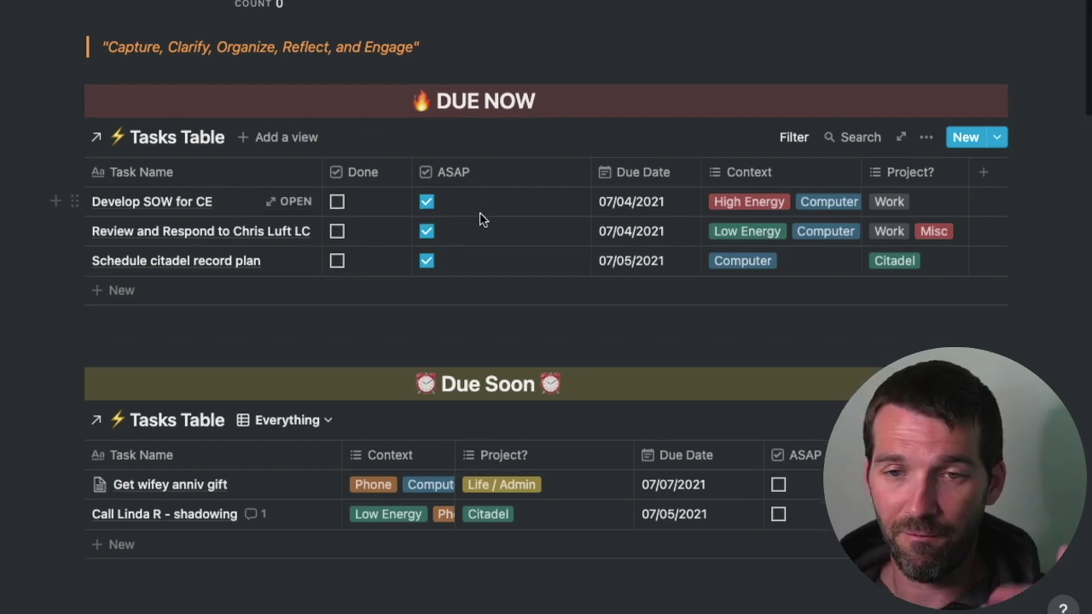
{"action": "scroll", "coordinate": [480, 217], "scroll_direction": "down", "scroll_amount": 1}
{"action": "scroll", "coordinate": [480, 220], "scroll_direction": "down", "scroll_amount": 3}
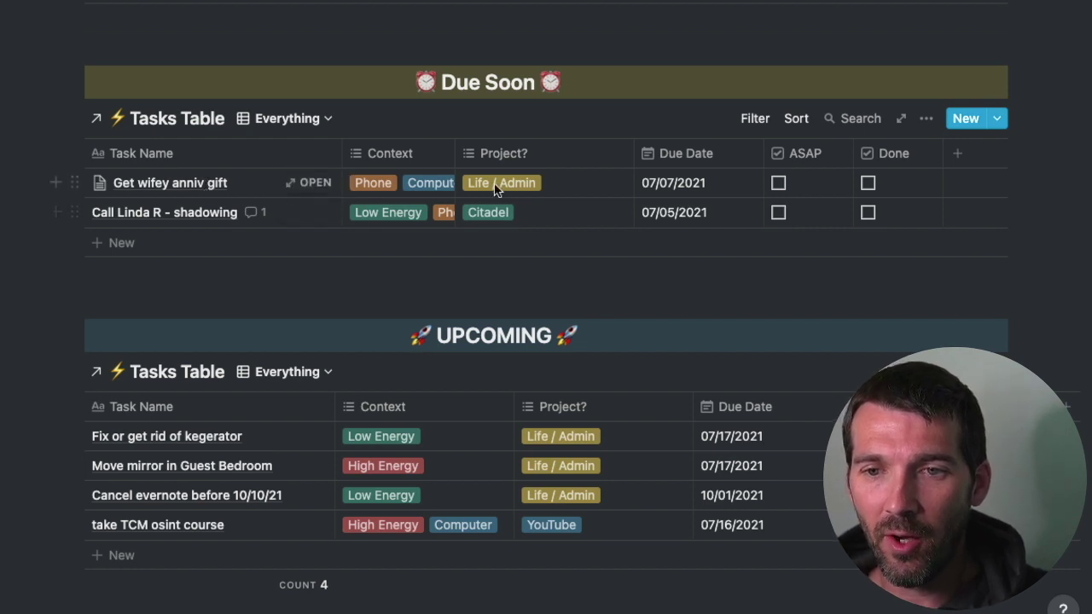
Step: Show Time Investment after Project? in Due Soon and set the shadowing call task to 30 Minutes
{"action": "left_click", "coordinate": [926, 119]}
{"action": "left_click", "coordinate": [951, 272]}
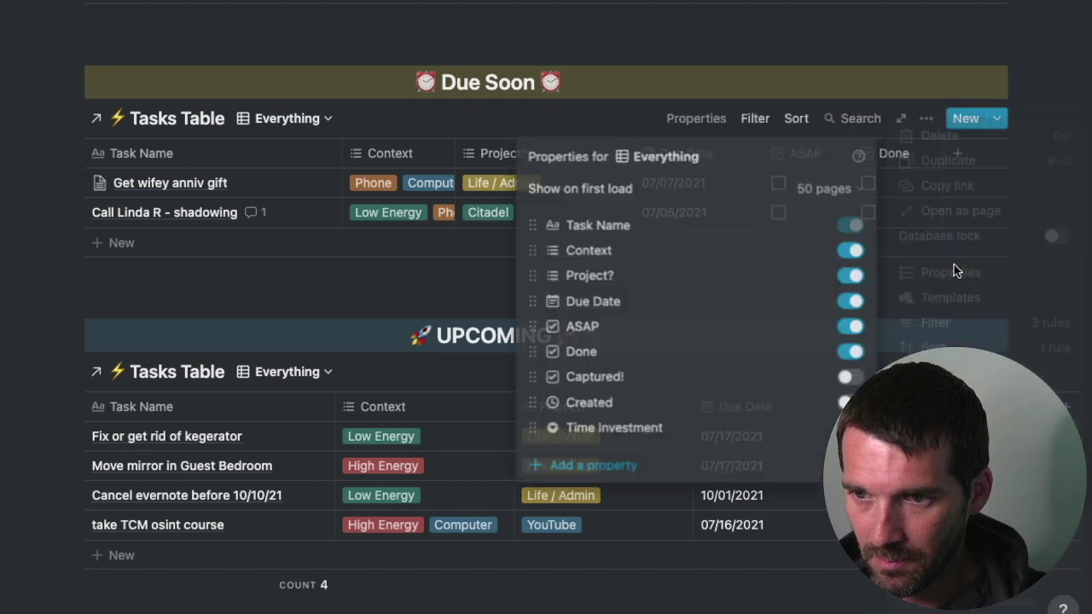
{"action": "left_click", "coordinate": [849, 424]}
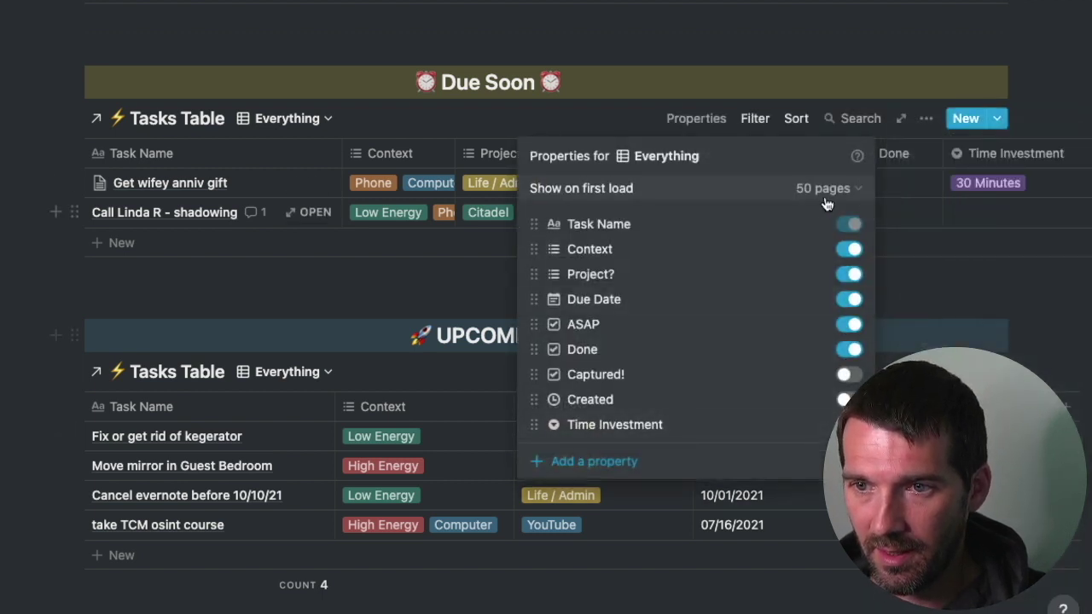
{"action": "left_click_drag", "start_coordinate": [541, 426], "coordinate": [541, 302]}
{"action": "left_click", "coordinate": [735, 5]}
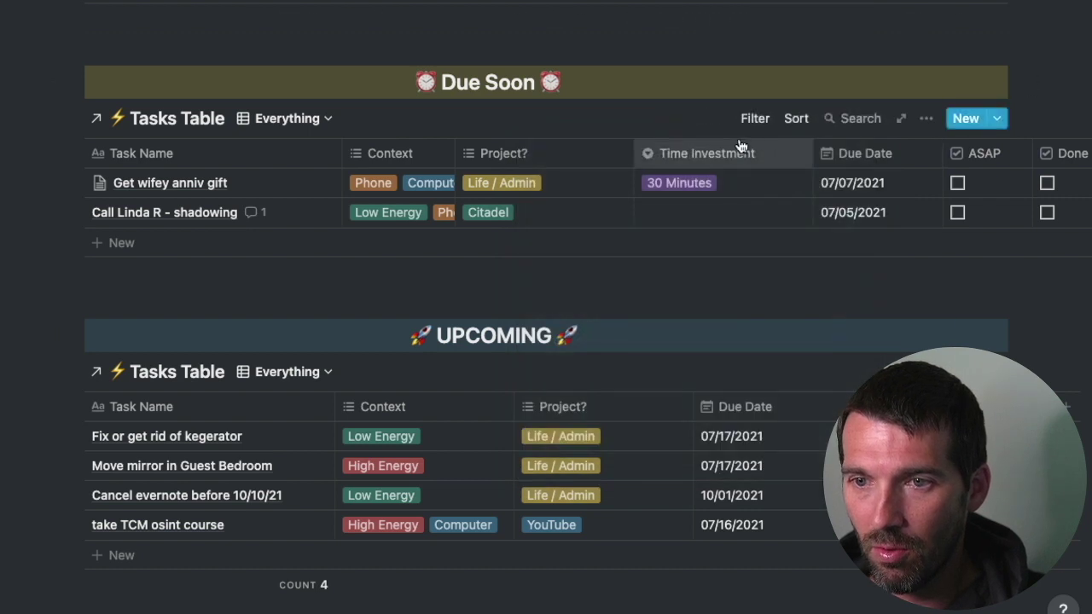
{"action": "scroll", "coordinate": [663, 225], "scroll_direction": "right", "scroll_amount": 3}
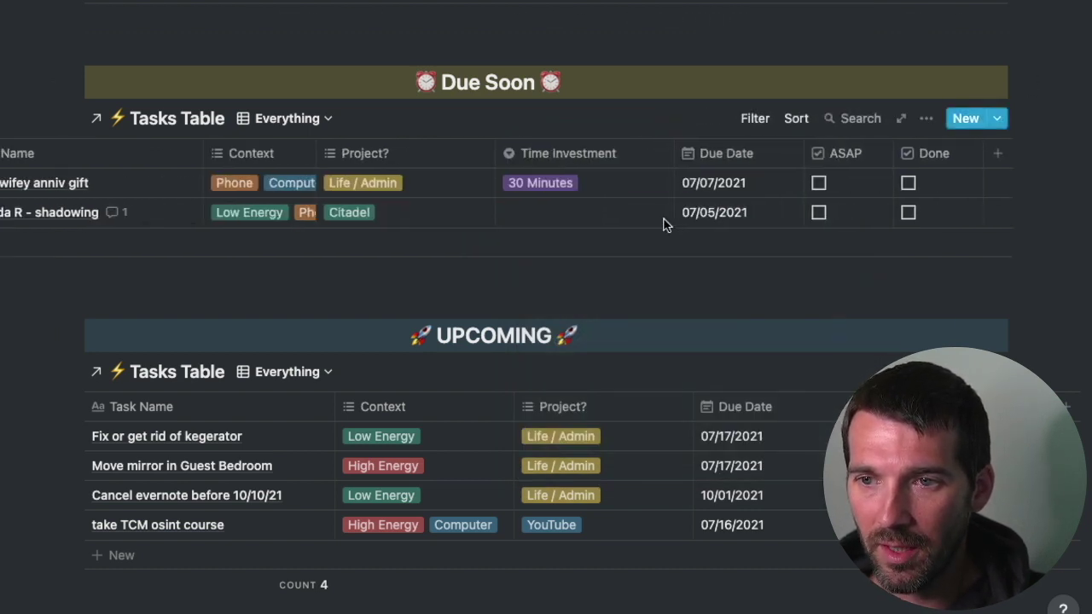
{"action": "scroll", "coordinate": [663, 223], "scroll_direction": "left", "scroll_amount": 3}
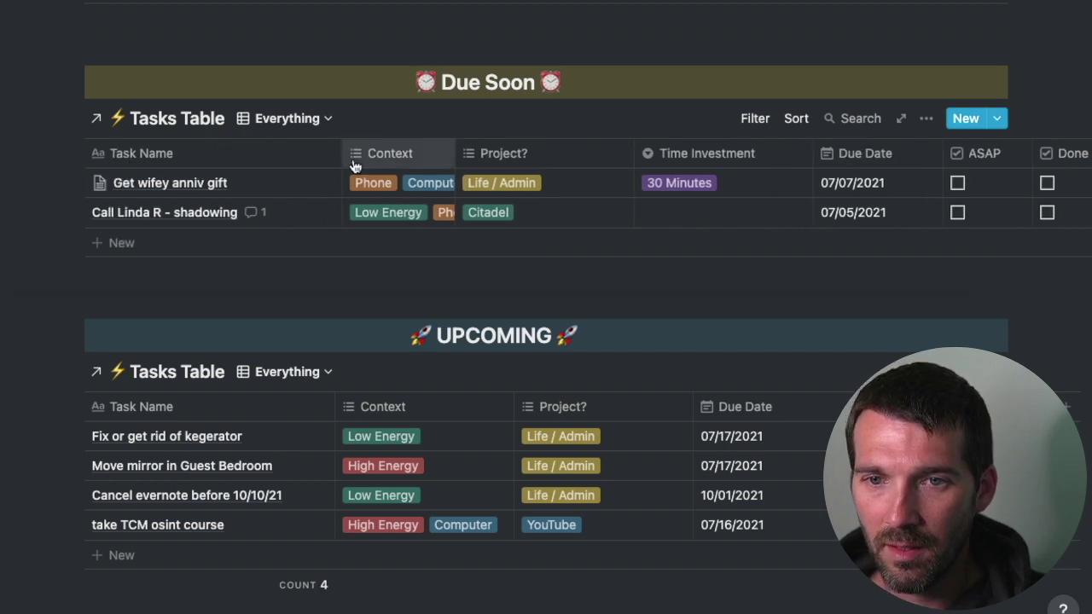
{"action": "left_click", "coordinate": [755, 225]}
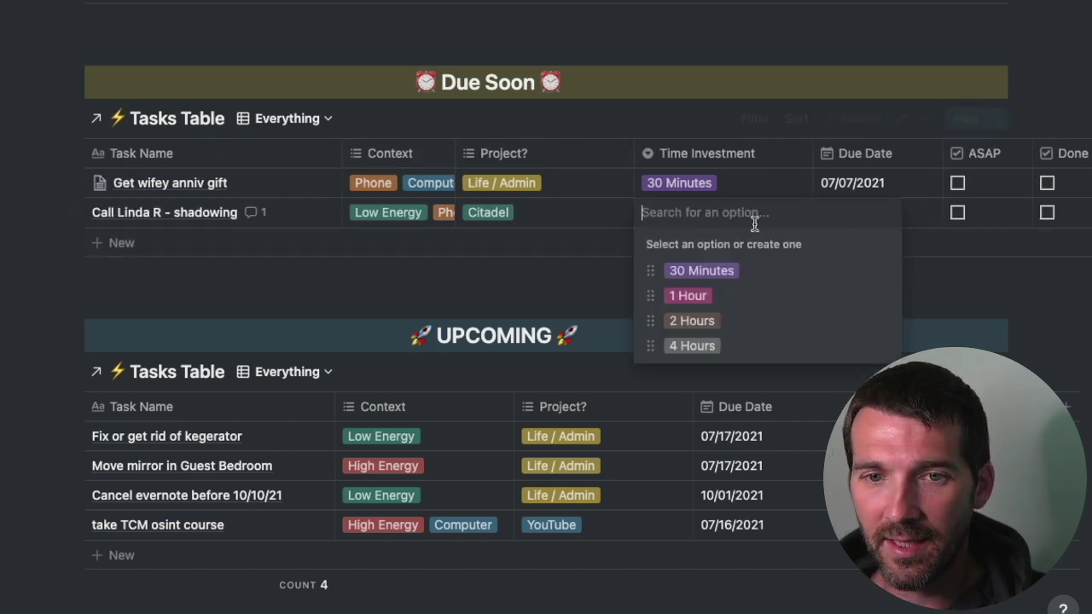
{"action": "left_click", "coordinate": [722, 271]}
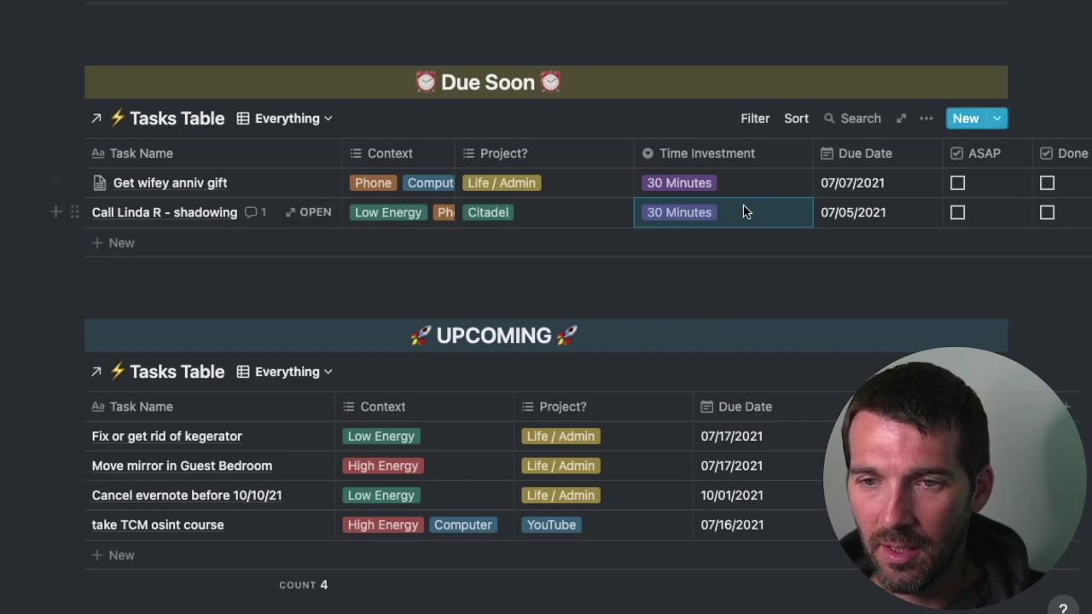
Step: Add a task to touch base with a contact on Shadowing to the Ideas LZ table
{"action": "scroll", "coordinate": [785, 255], "scroll_direction": "down", "scroll_amount": 1}
{"action": "scroll", "coordinate": [319, 183], "scroll_direction": "up", "scroll_amount": 10}
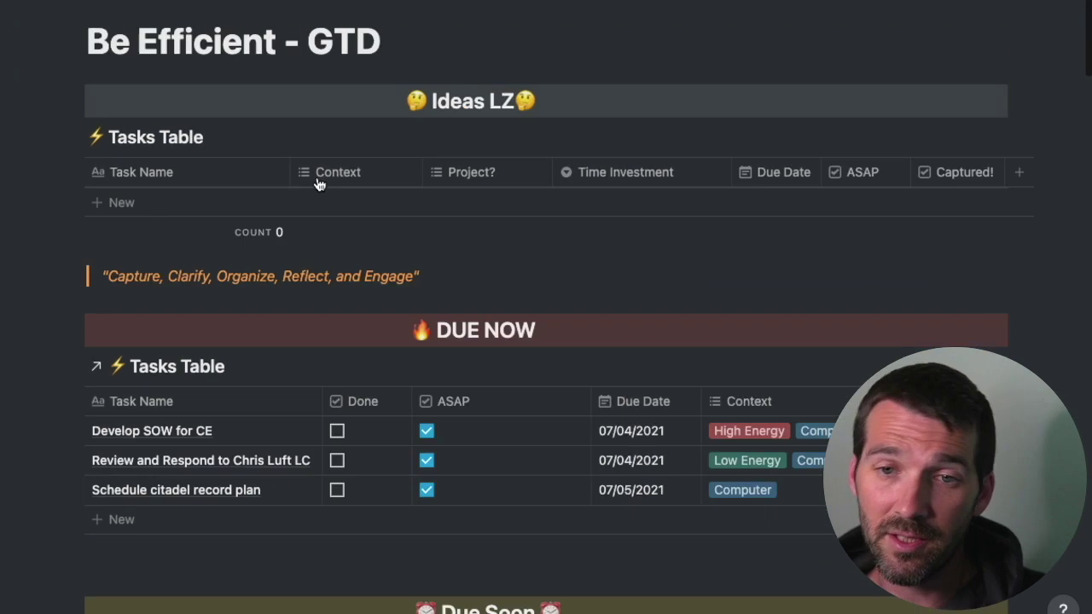
{"action": "left_click", "coordinate": [146, 205]}
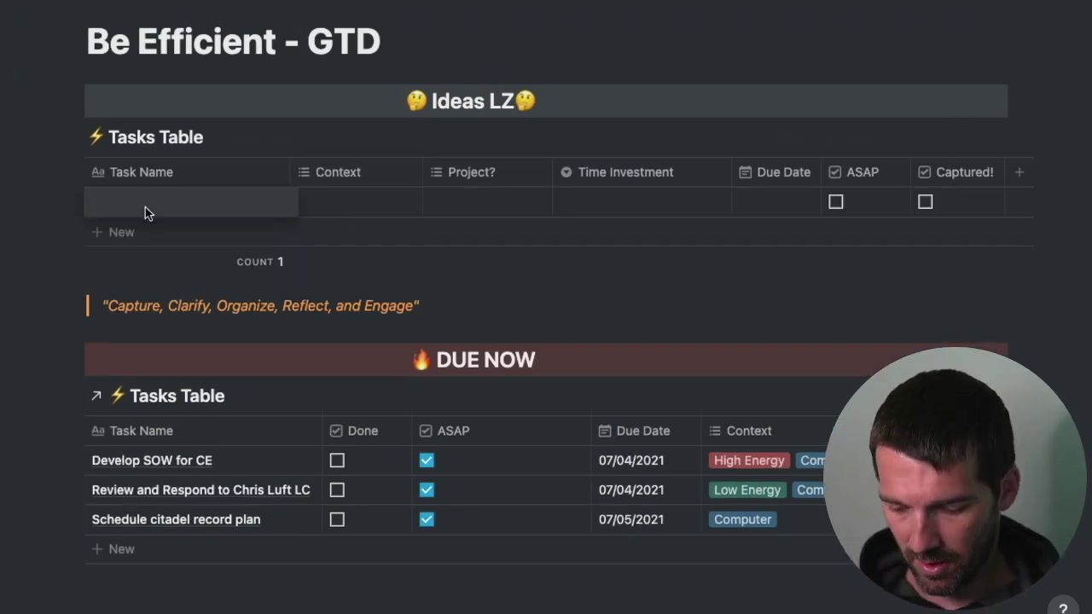
{"action": "type", "text": "Touch bsae"}
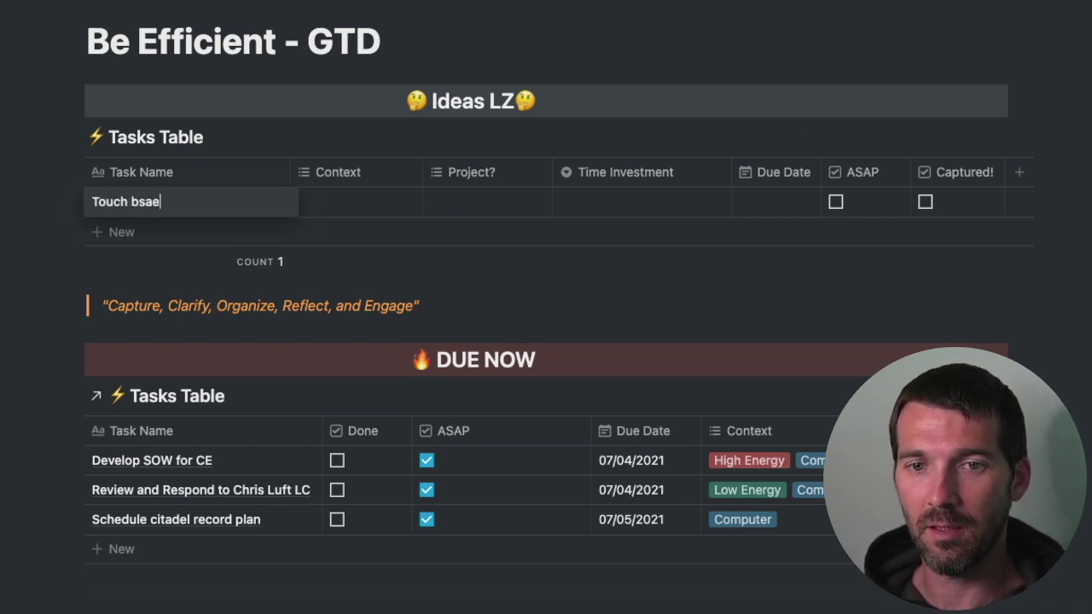
{"action": "key", "text": "BackSpace"}
{"action": "key", "text": "BackSpace"}
{"action": "key", "text": "BackSpace"}
{"action": "type", "text": "ase with Linda on "}
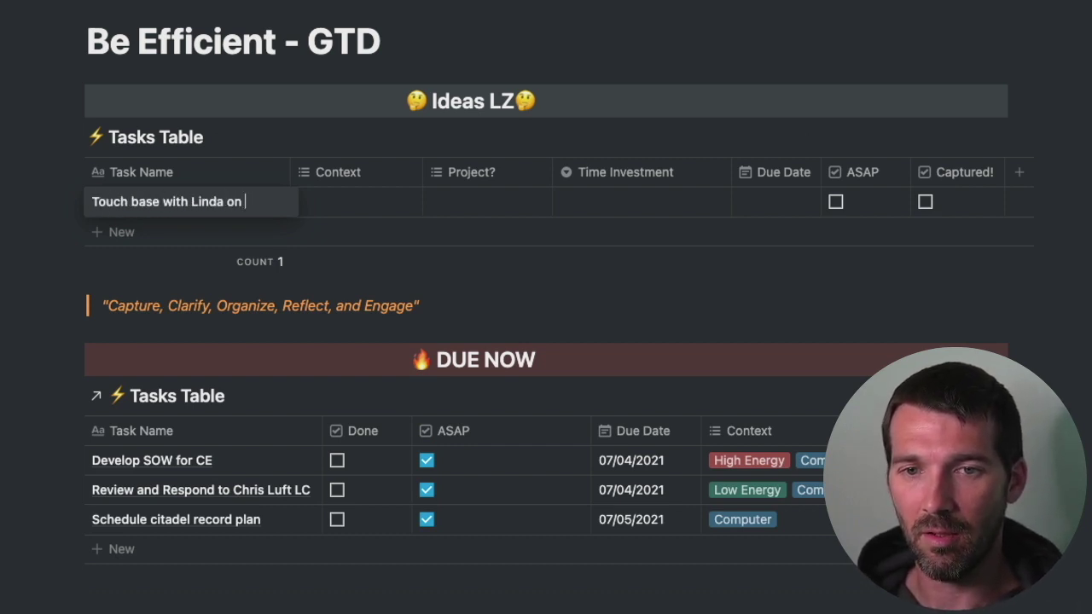
{"action": "type", "text": "Shadowing"}
{"action": "key", "text": "Return"}
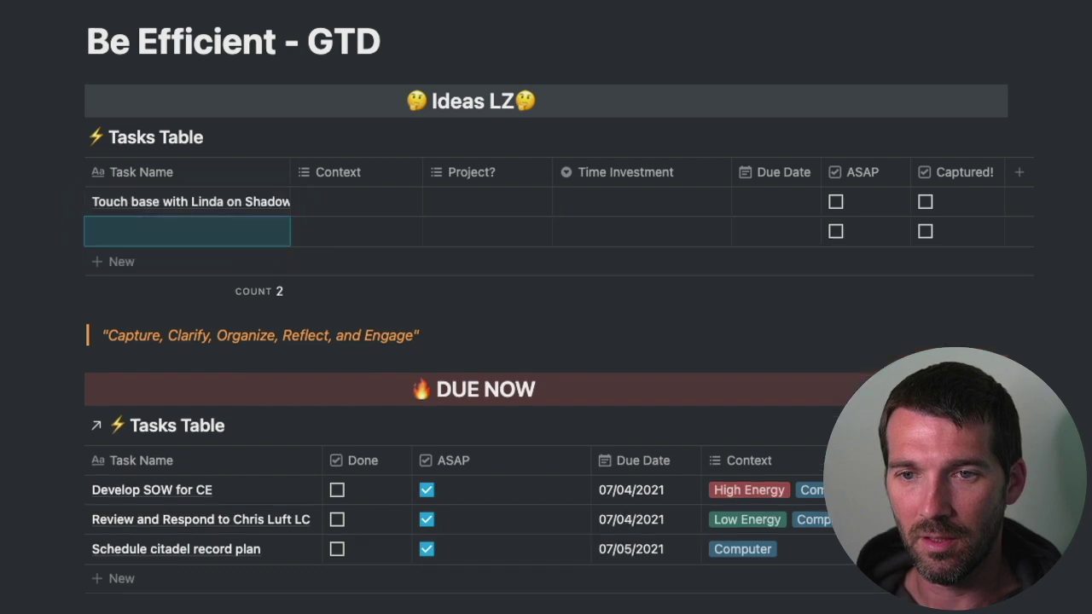
{"action": "left_click", "coordinate": [414, 200]}
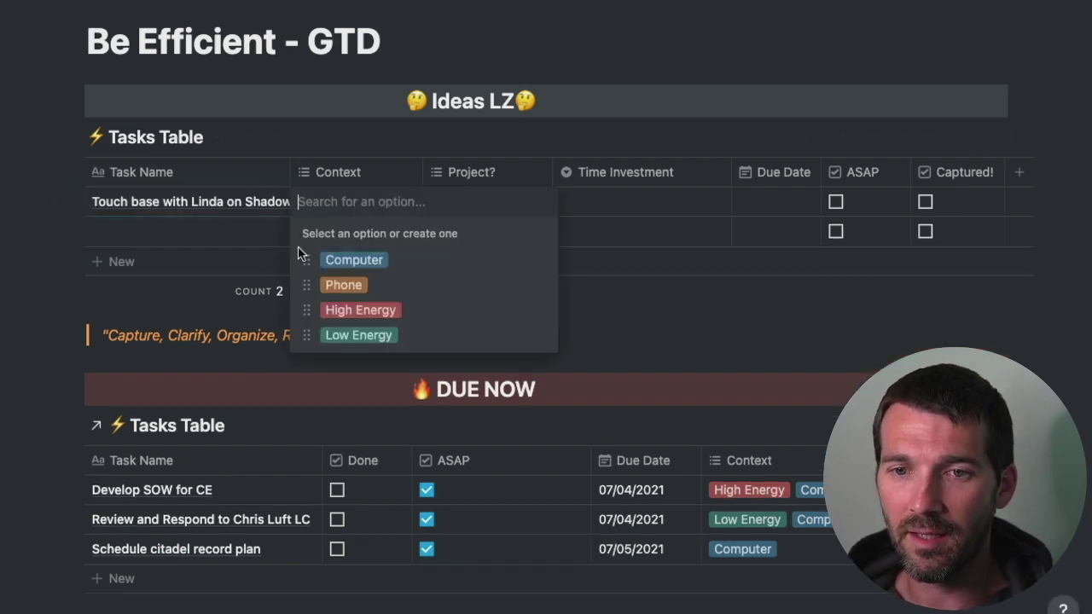
{"action": "key", "text": "Escape"}
{"action": "scroll", "coordinate": [92, 281], "scroll_direction": "down", "scroll_amount": 10}
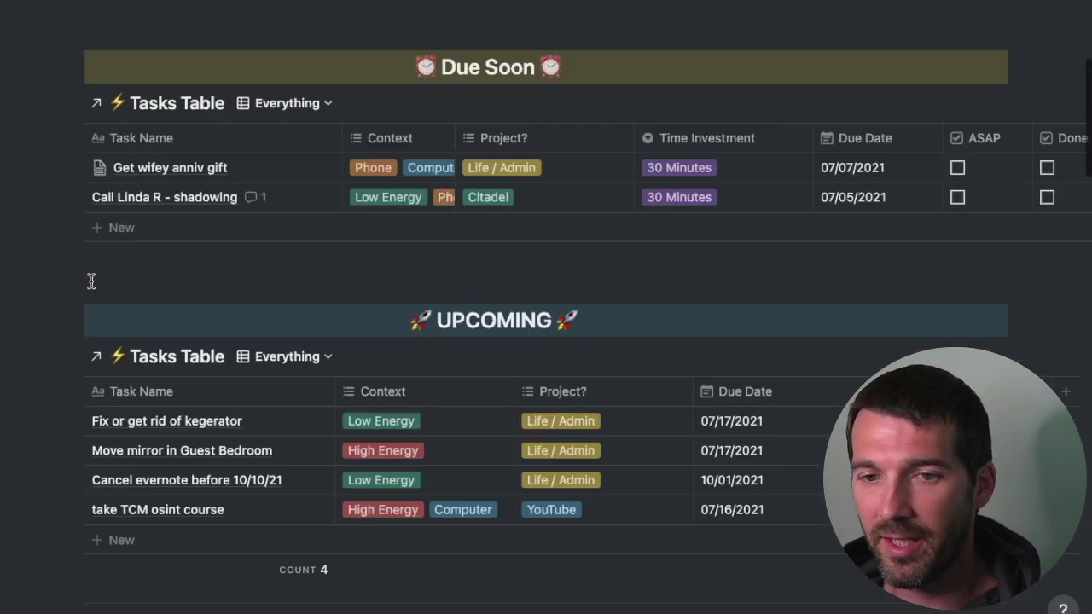
Step: Mark the shadowing call task done and find it in the COMPLETED table
{"action": "scroll", "coordinate": [92, 280], "scroll_direction": "down", "scroll_amount": 4}
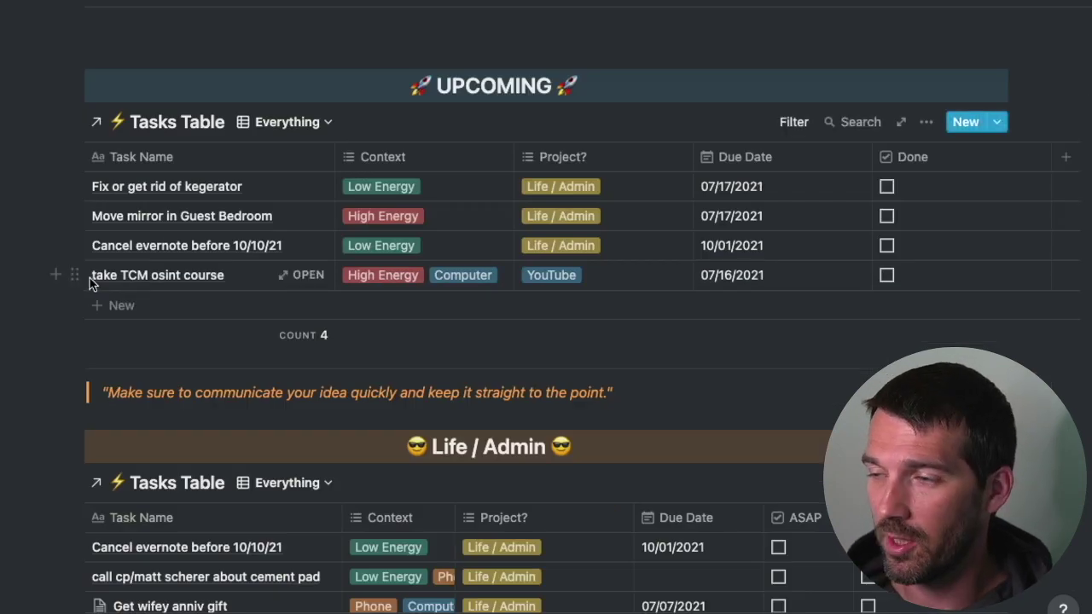
{"action": "scroll", "coordinate": [465, 314], "scroll_direction": "up", "scroll_amount": 5}
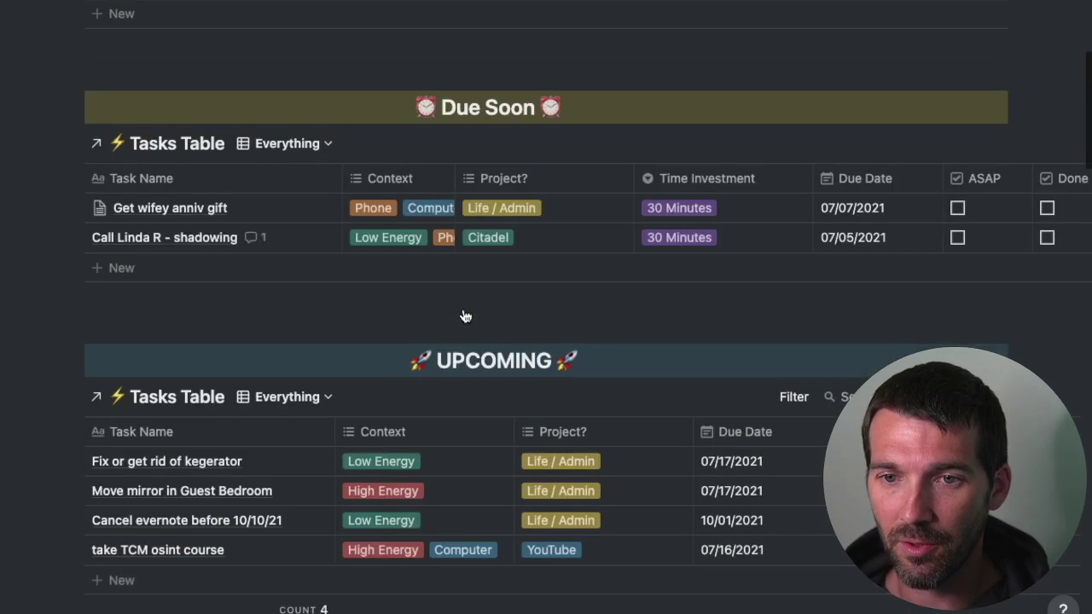
{"action": "left_click", "coordinate": [1046, 237]}
{"action": "scroll", "coordinate": [426, 260], "scroll_direction": "down", "scroll_amount": 2}
{"action": "scroll", "coordinate": [435, 256], "scroll_direction": "up", "scroll_amount": 8}
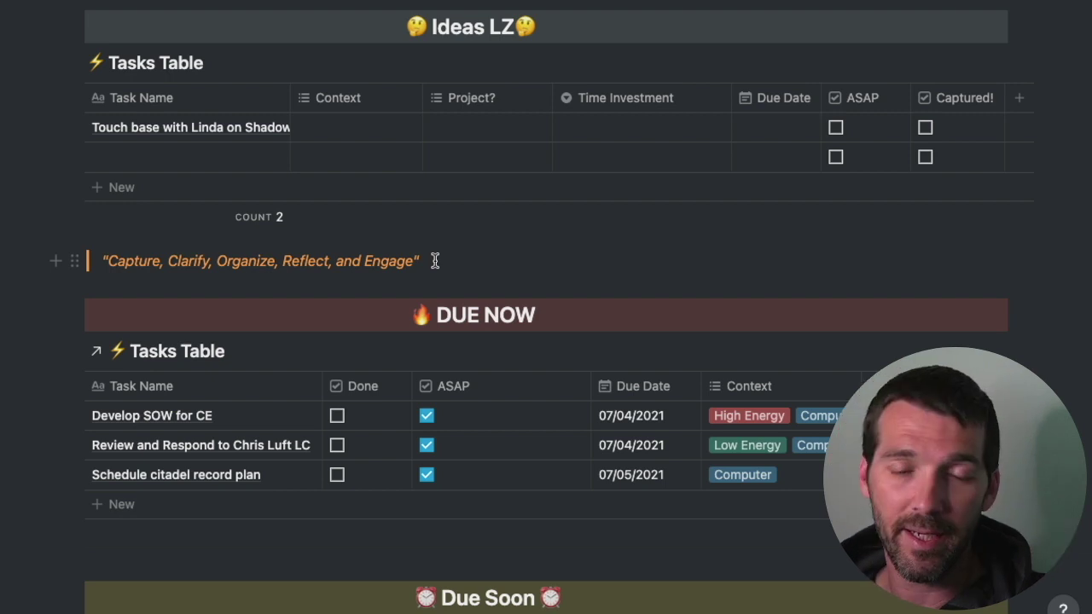
{"action": "mouse_move", "coordinate": [266, 142]}
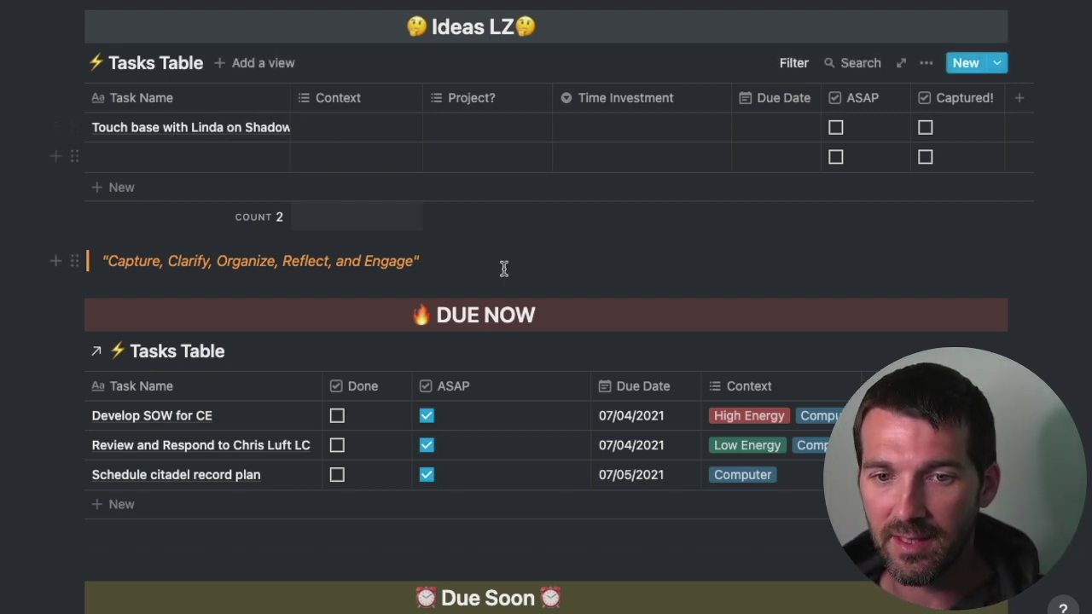
{"action": "scroll", "coordinate": [529, 279], "scroll_direction": "down", "scroll_amount": 7}
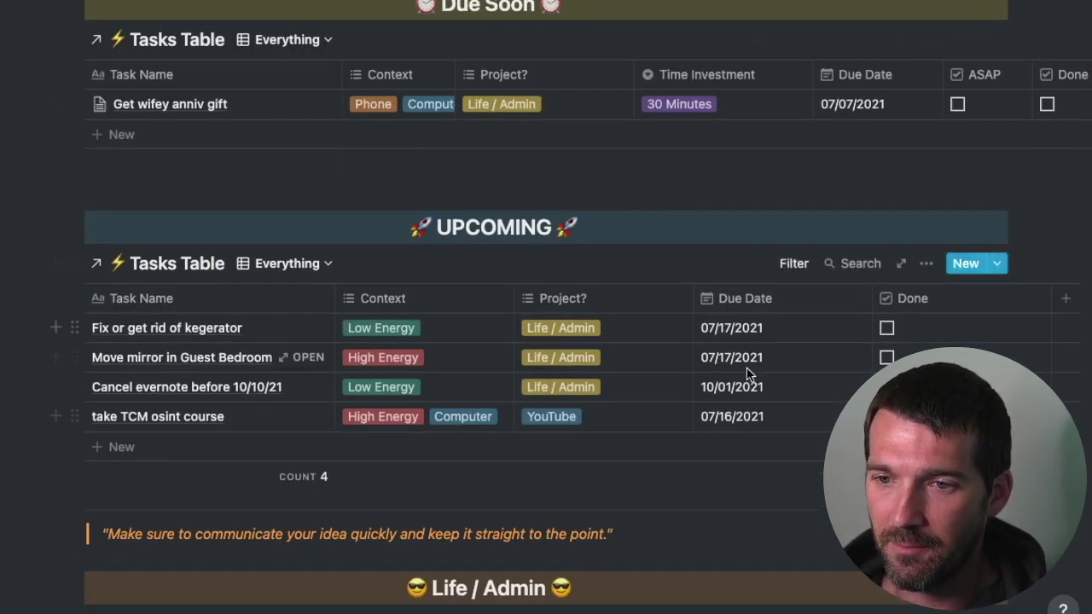
{"action": "scroll", "coordinate": [723, 362], "scroll_direction": "down", "scroll_amount": 1}
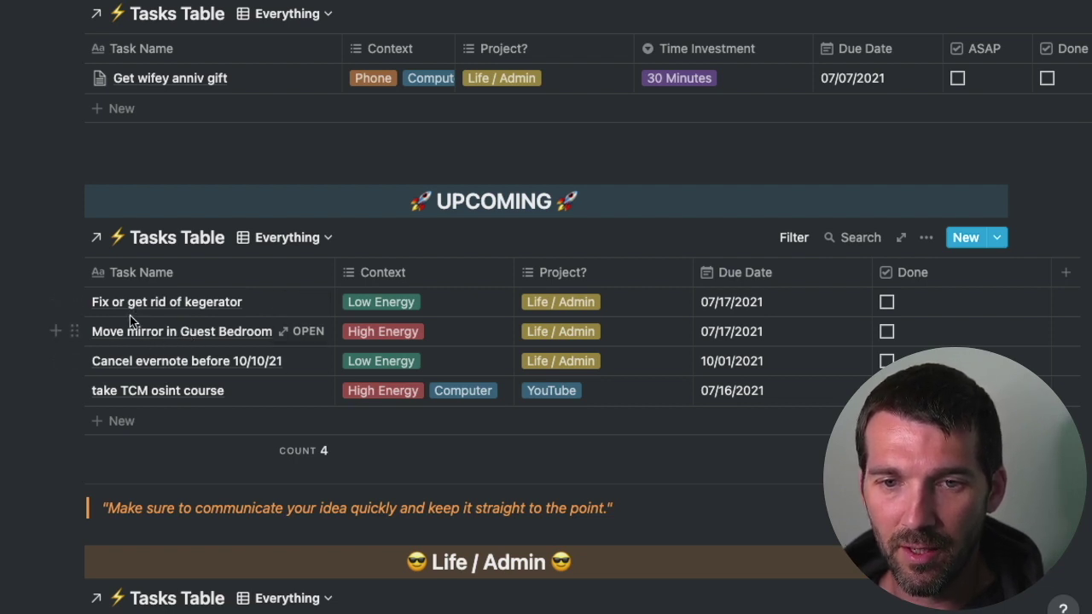
{"action": "scroll", "coordinate": [221, 303], "scroll_direction": "down", "scroll_amount": 1}
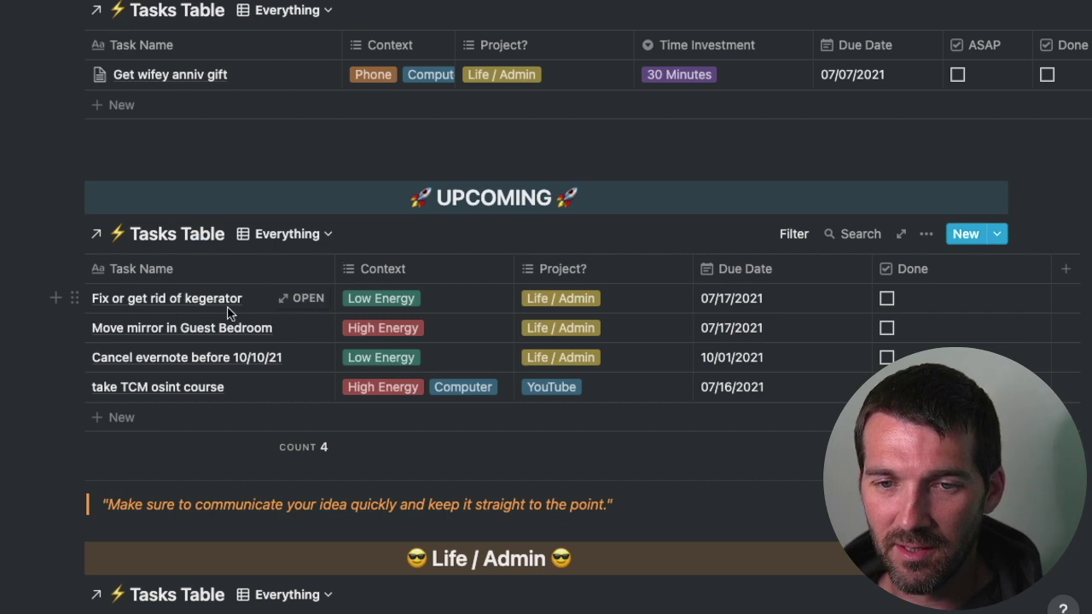
{"action": "scroll", "coordinate": [227, 310], "scroll_direction": "down", "scroll_amount": 10}
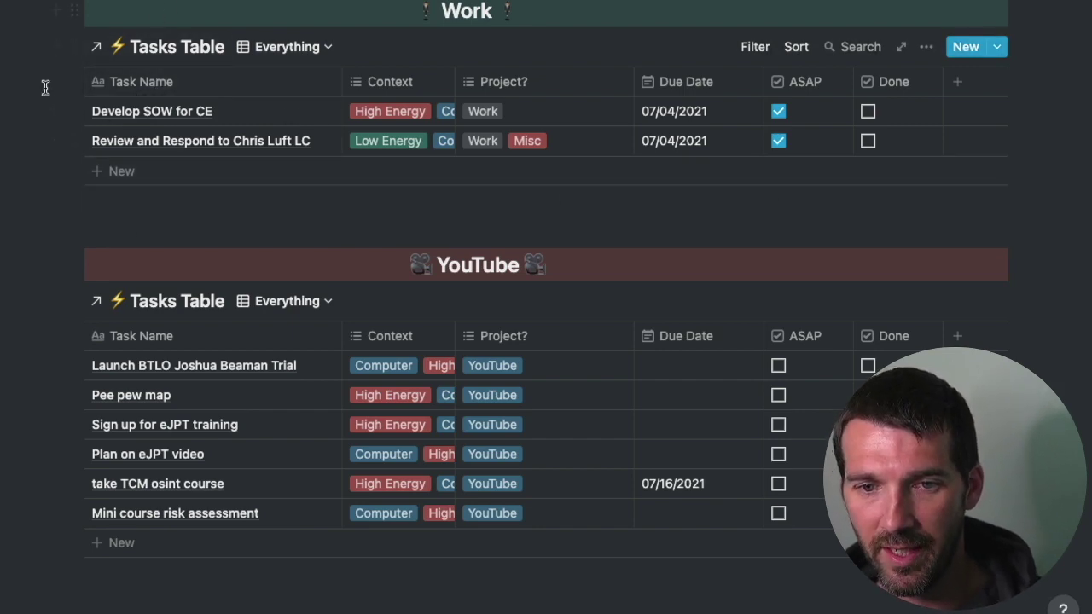
{"action": "scroll", "coordinate": [44, 81], "scroll_direction": "down", "scroll_amount": 2}
{"action": "scroll", "coordinate": [150, 156], "scroll_direction": "down", "scroll_amount": 5}
{"action": "scroll", "coordinate": [955, 264], "scroll_direction": "down", "scroll_amount": 2}
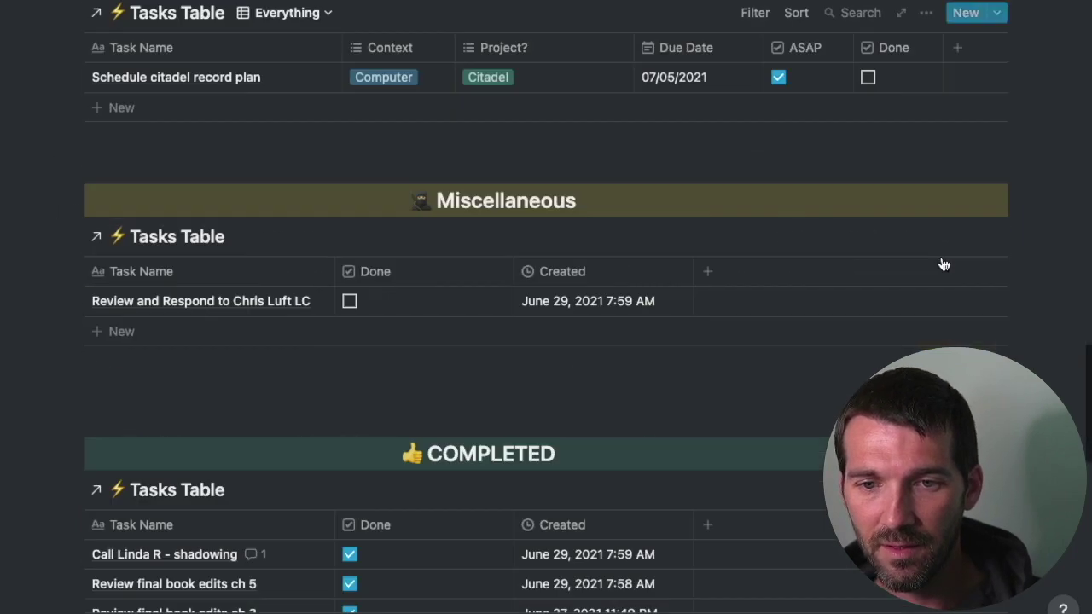
{"action": "scroll", "coordinate": [938, 259], "scroll_direction": "down", "scroll_amount": 3}
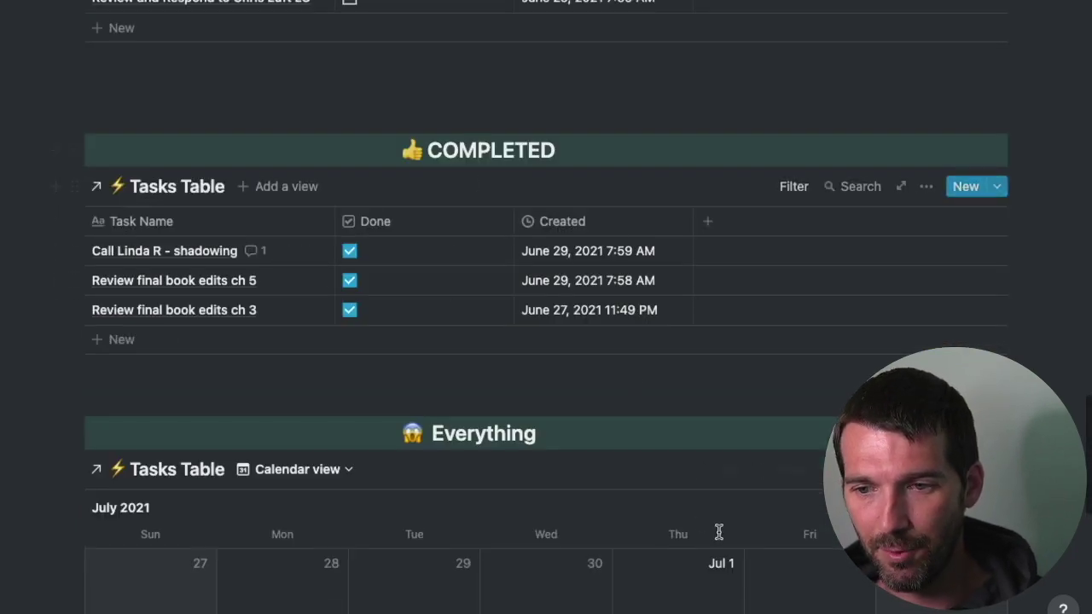
{"action": "scroll", "coordinate": [967, 170], "scroll_direction": "down", "scroll_amount": 3}
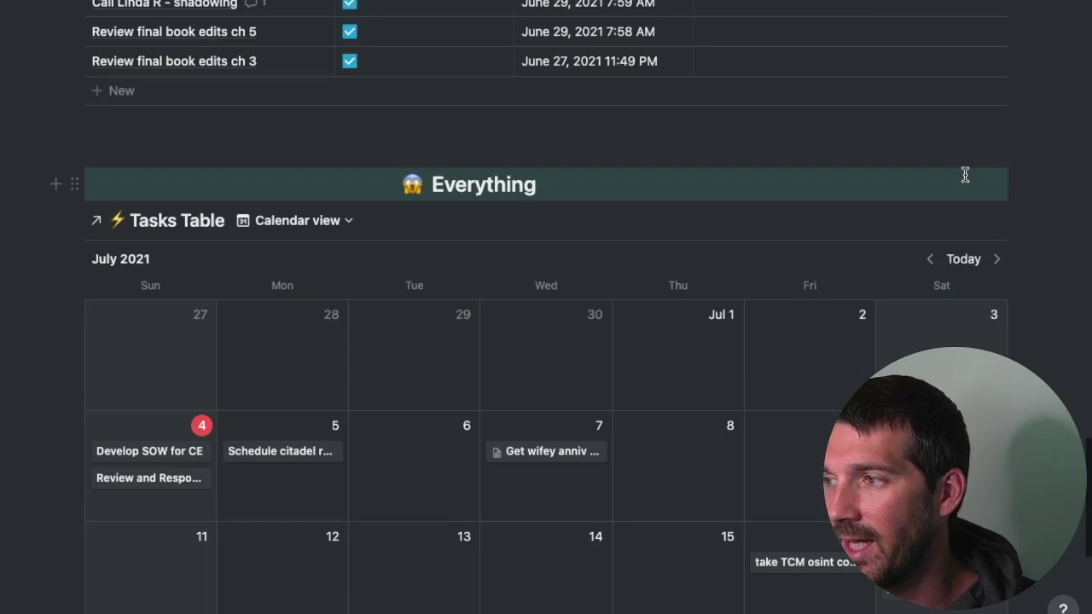
{"action": "scroll", "coordinate": [965, 174], "scroll_direction": "down", "scroll_amount": 1}
{"action": "scroll", "coordinate": [964, 174], "scroll_direction": "down", "scroll_amount": 1}
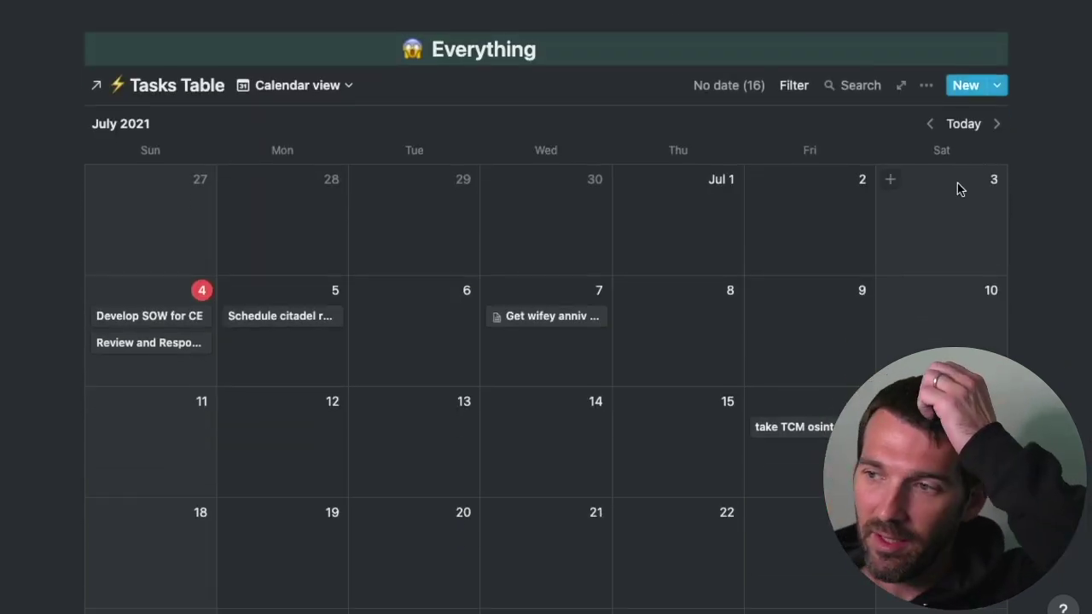
{"action": "scroll", "coordinate": [665, 247], "scroll_direction": "down", "scroll_amount": 2}
{"action": "scroll", "coordinate": [558, 264], "scroll_direction": "up", "scroll_amount": 1}
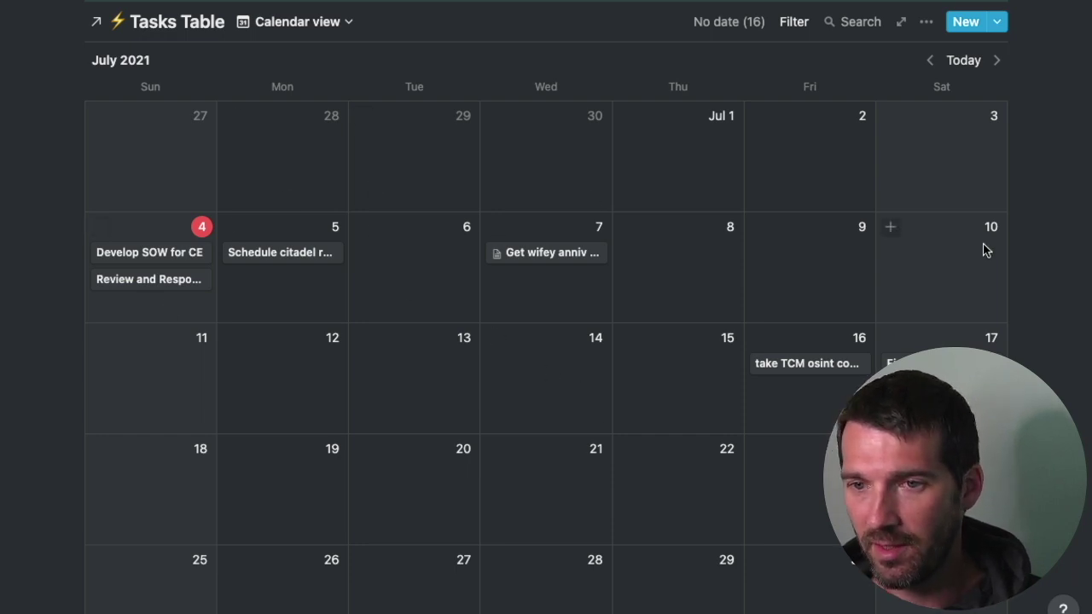
Step: Scroll through Ideas LZ and Due Now to confirm the citadel task is gone, then return to the top
{"action": "scroll", "coordinate": [981, 253], "scroll_direction": "up", "scroll_amount": 10}
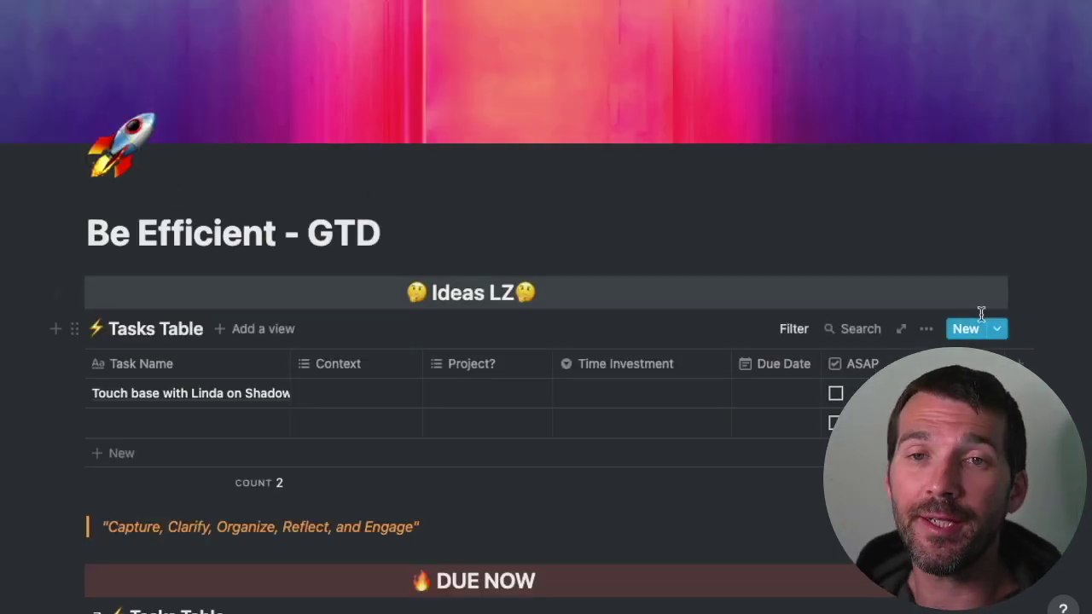
{"action": "scroll", "coordinate": [979, 316], "scroll_direction": "down", "scroll_amount": 1}
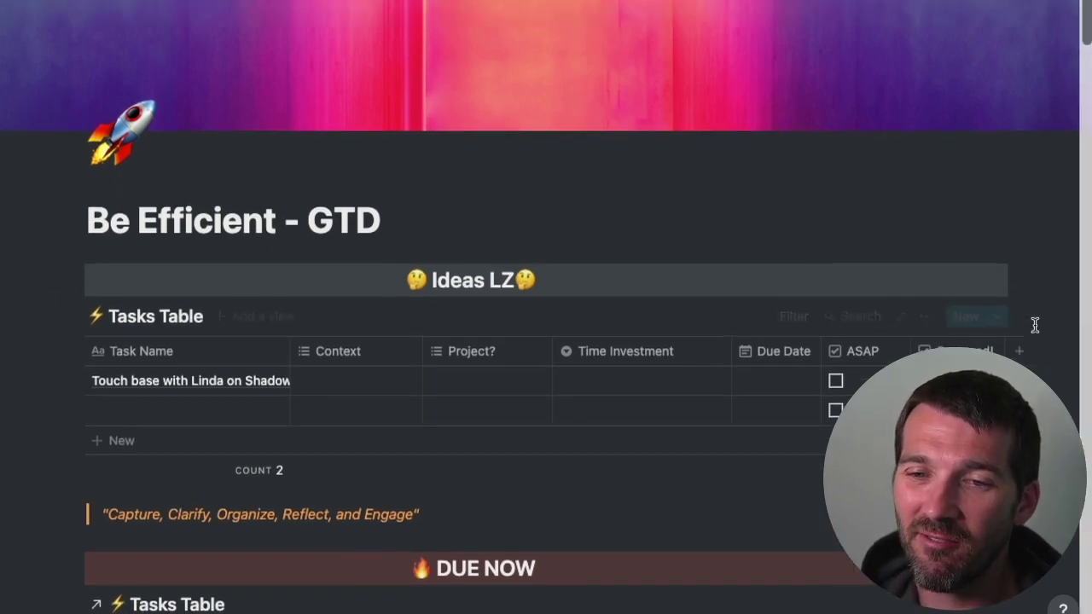
{"action": "scroll", "coordinate": [1032, 322], "scroll_direction": "down", "scroll_amount": 3}
{"action": "scroll", "coordinate": [1034, 325], "scroll_direction": "up", "scroll_amount": 3}
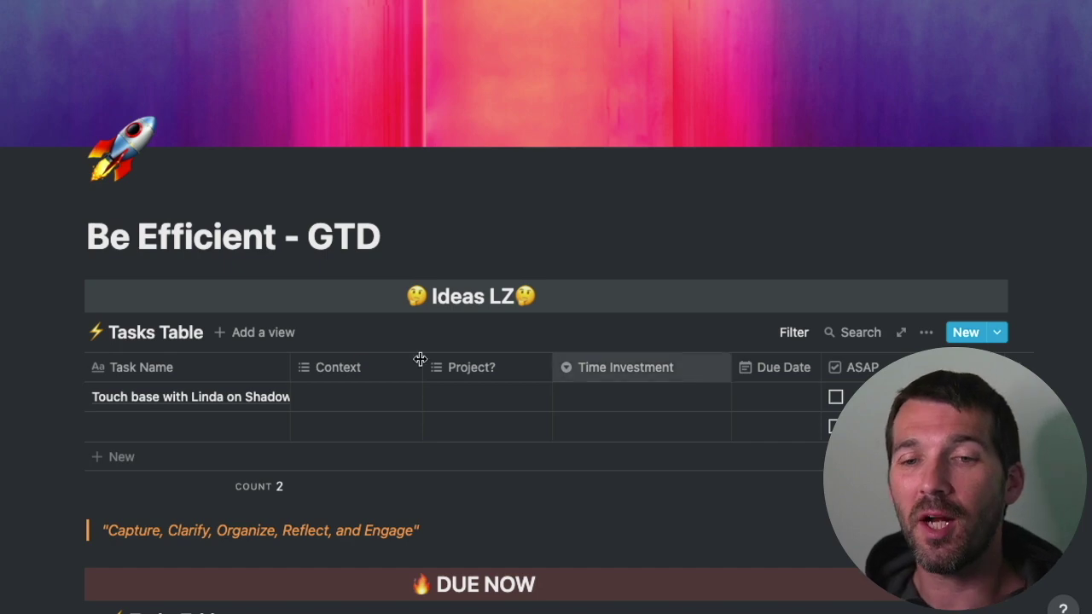
{"action": "scroll", "coordinate": [516, 410], "scroll_direction": "down", "scroll_amount": 8}
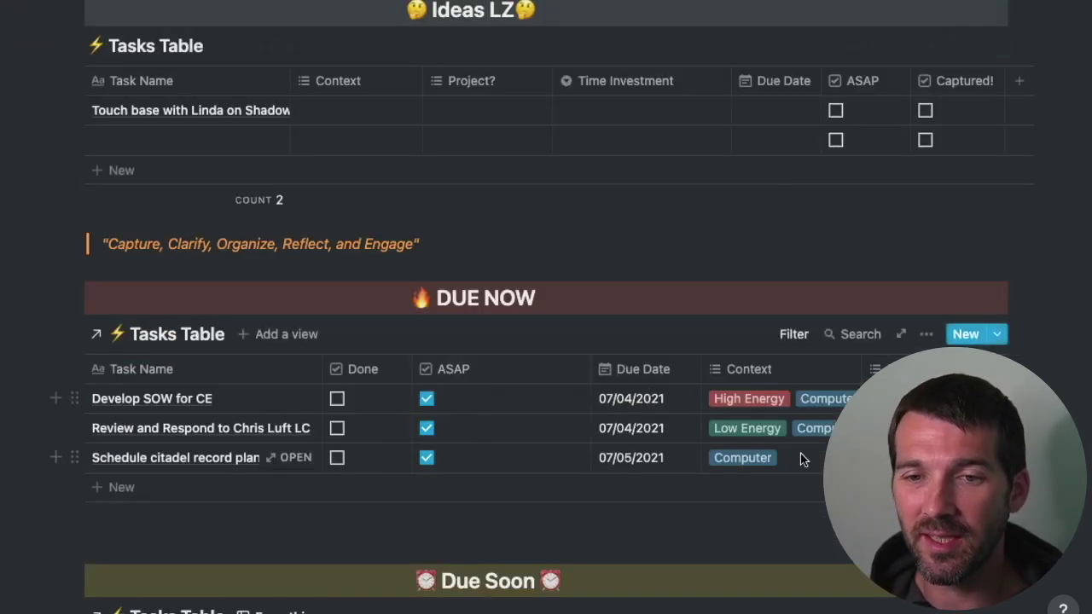
{"action": "scroll", "coordinate": [803, 452], "scroll_direction": "down", "scroll_amount": 2}
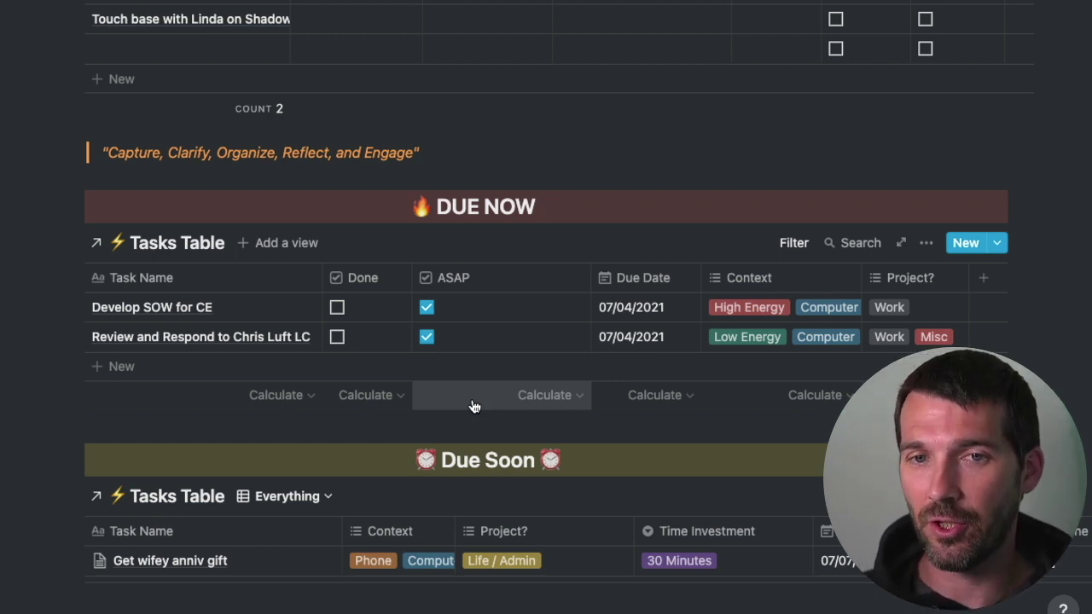
{"action": "scroll", "coordinate": [472, 404], "scroll_direction": "up", "scroll_amount": 5}
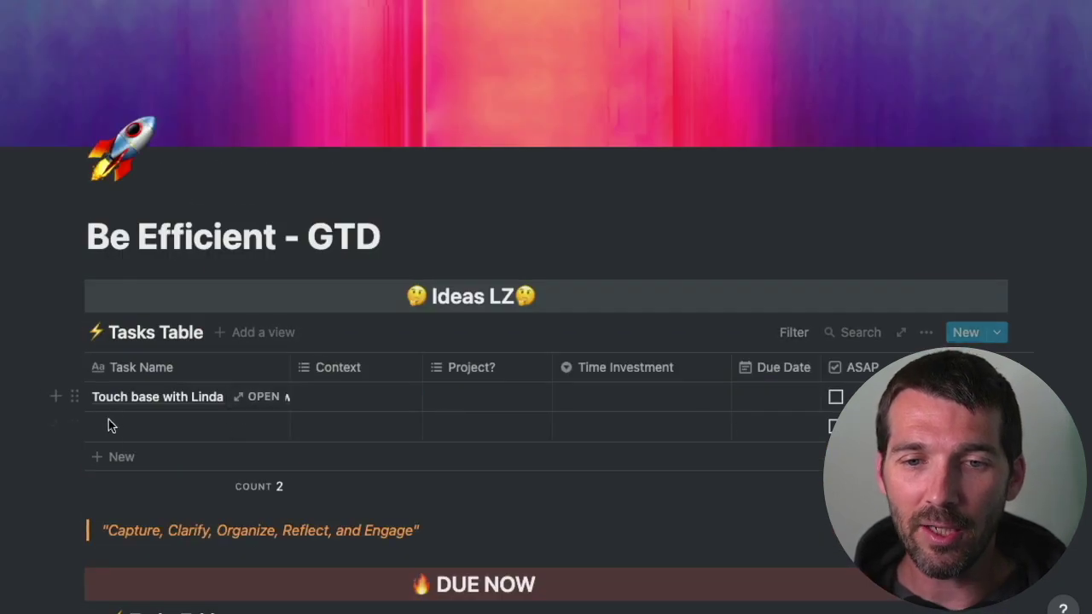
Step: Add a task named 'Get Security+ - Schedule Exam' to the Ideas LZ table, leaving its project unset
{"action": "left_click", "coordinate": [140, 427]}
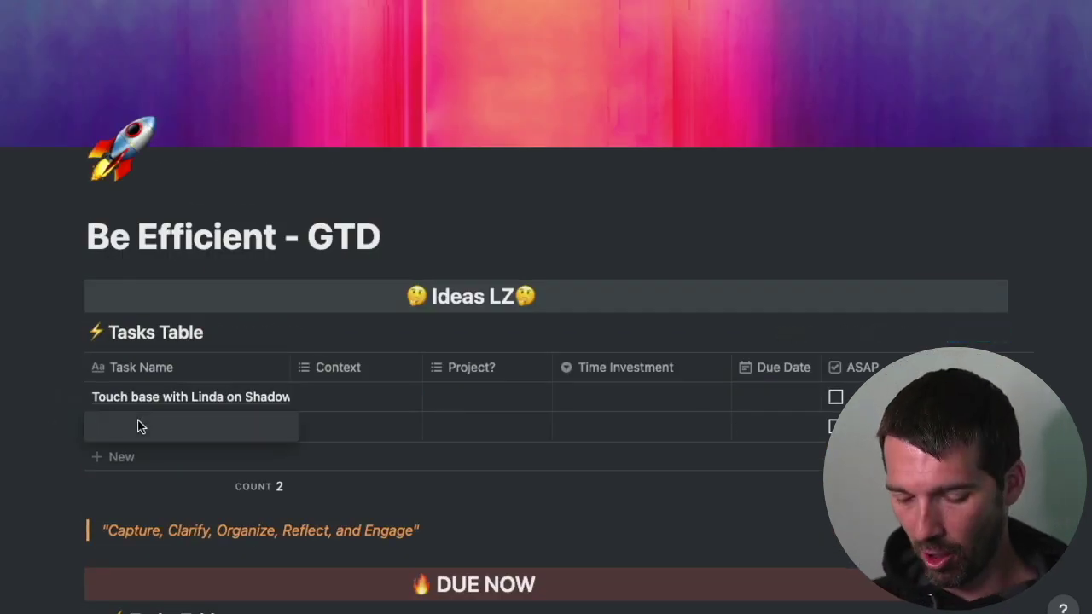
{"action": "type", "text": "Get Security+"}
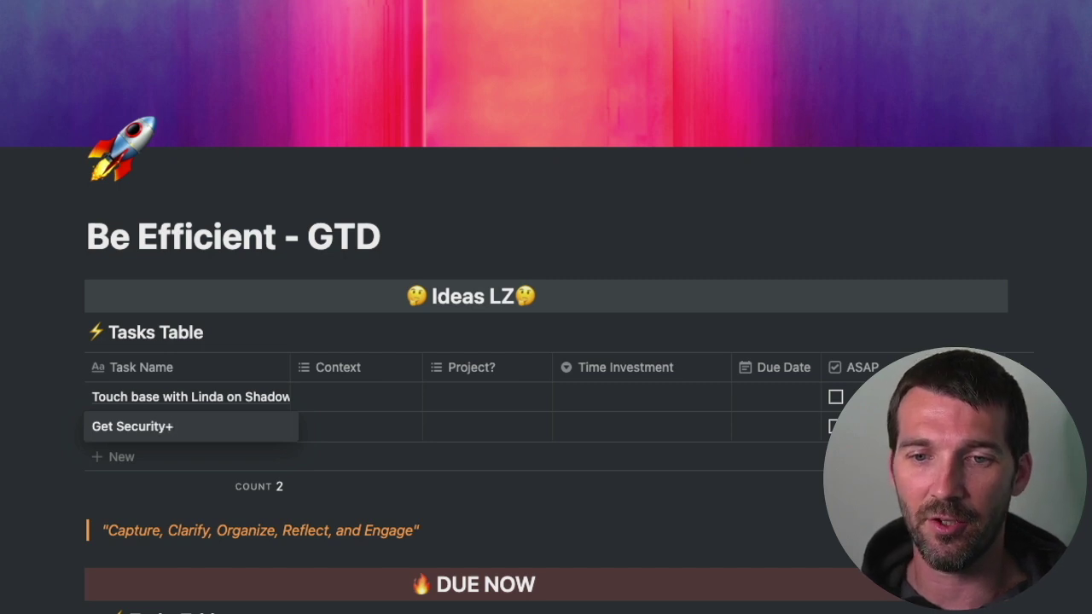
{"action": "key", "text": "Tab"}
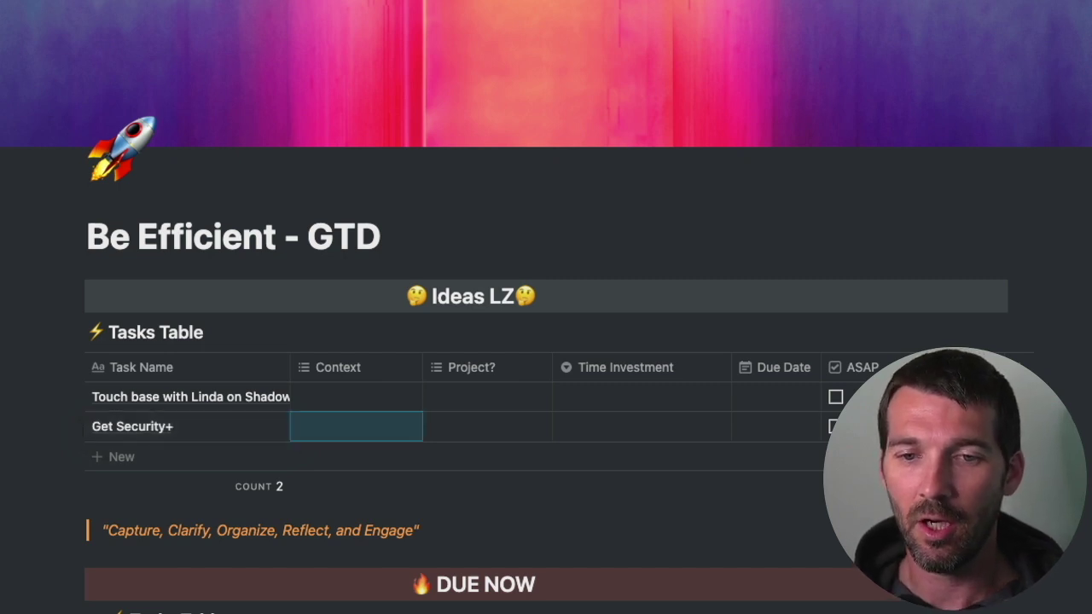
{"action": "left_click", "coordinate": [187, 425]}
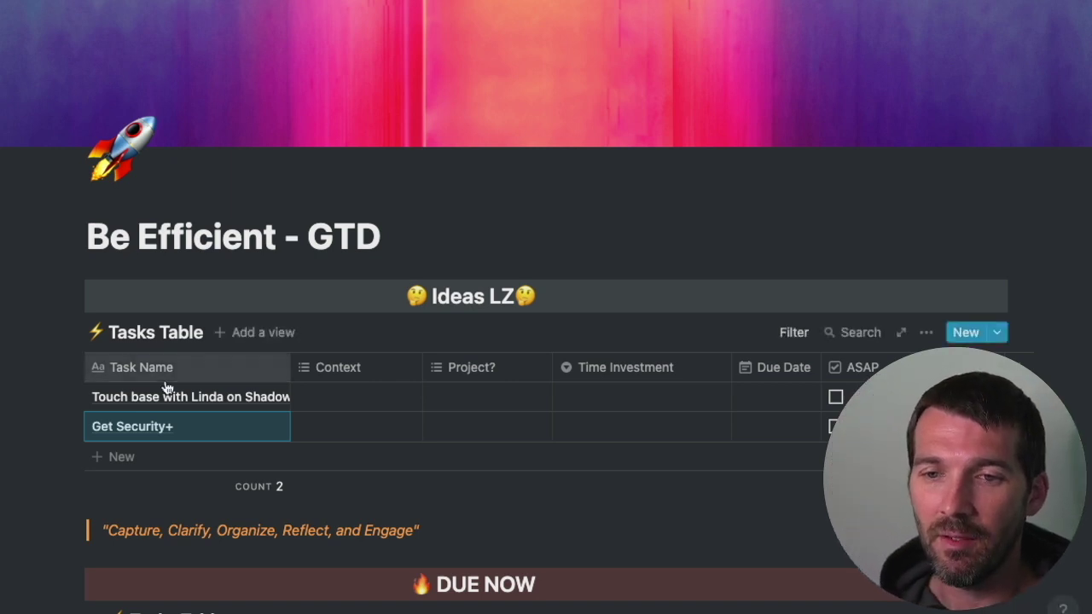
{"action": "left_click", "coordinate": [527, 425]}
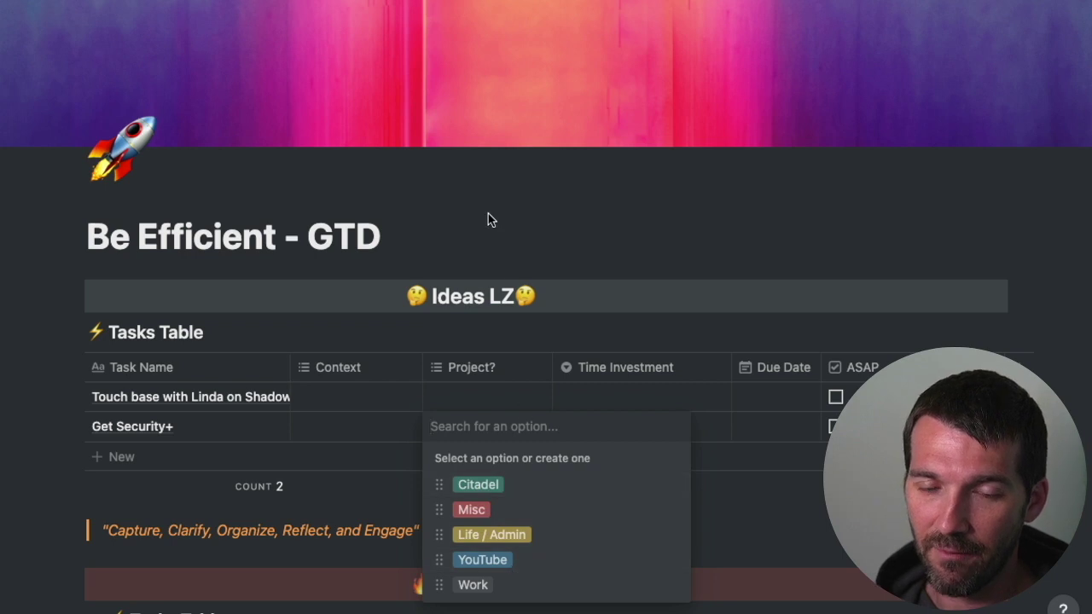
{"action": "key", "text": "Escape"}
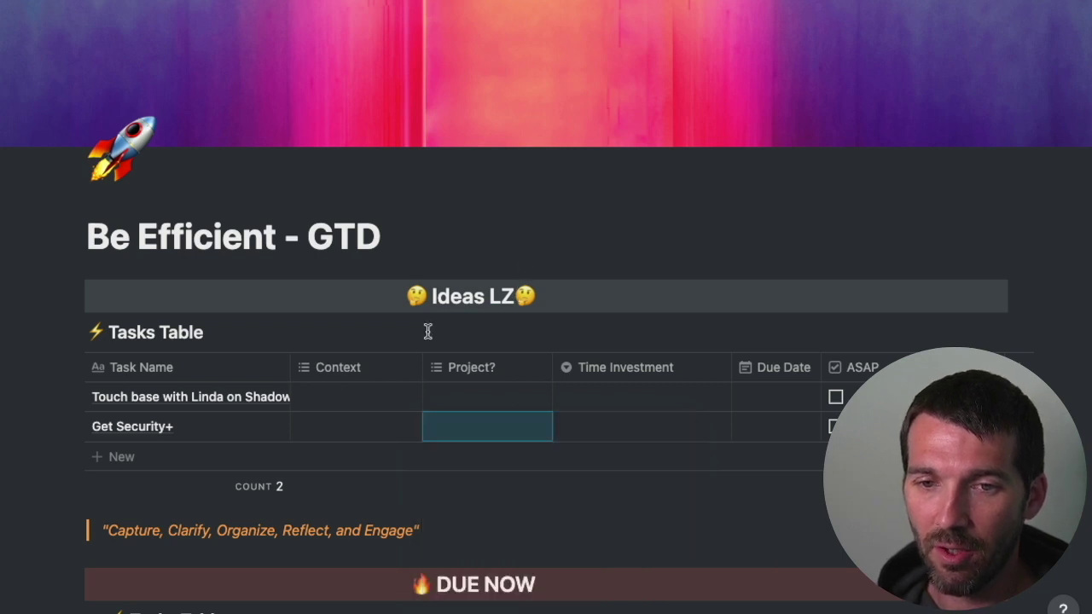
{"action": "left_click", "coordinate": [174, 426]}
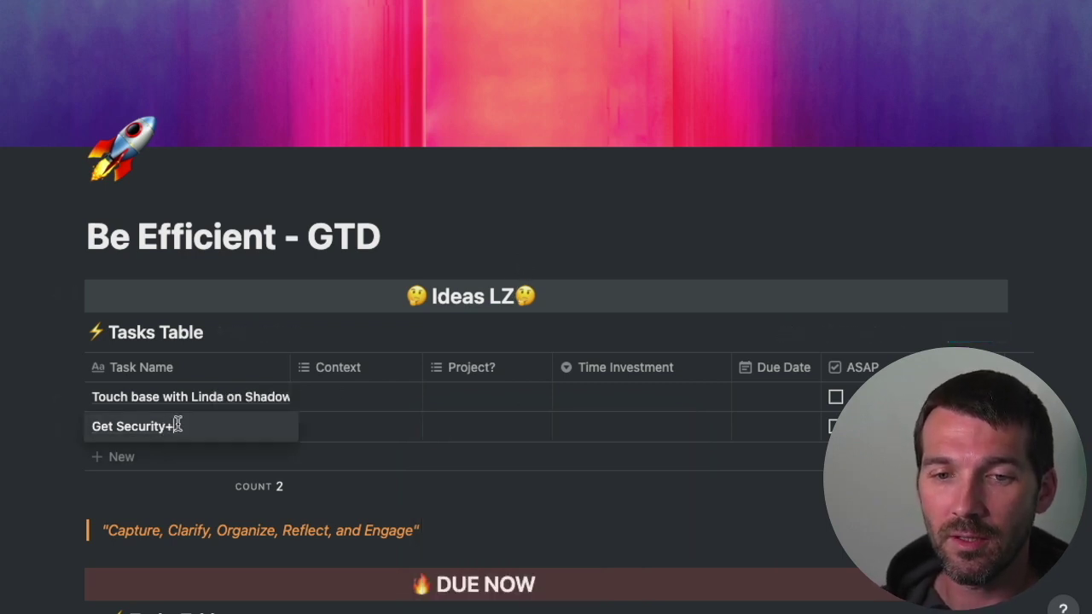
{"action": "type", "text": "- "}
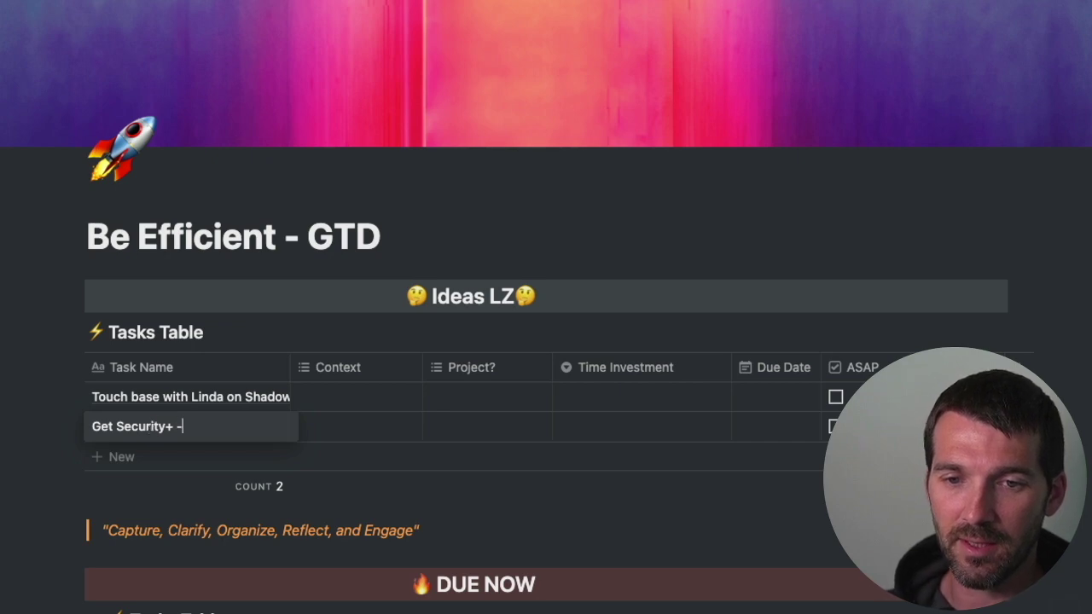
{"action": "type", "text": "Schedule Exam"}
{"action": "key", "text": "Return"}
Step: Add a second task named 'Get Security+ - Study domain 1' below it
{"action": "type", "text": "Get Securit"}
{"action": "key", "text": "BackSpace"}
{"action": "key", "text": "BackSpace"}
{"action": "key", "text": "BackSpace"}
{"action": "type", "text": "rity+ -"}
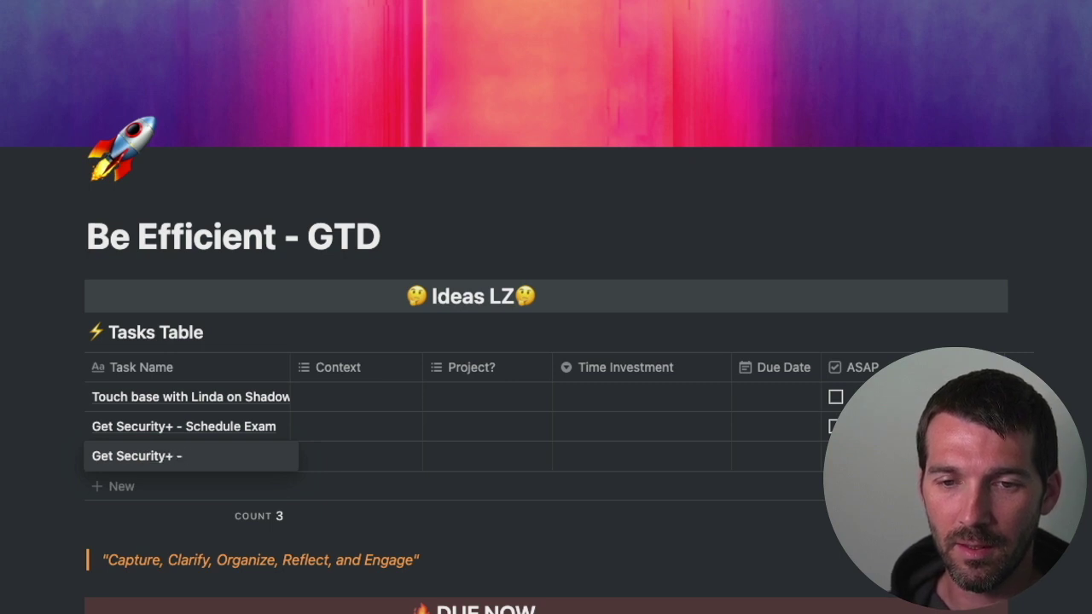
{"action": "type", "text": " Study domain 1"}
{"action": "key", "text": "Return"}
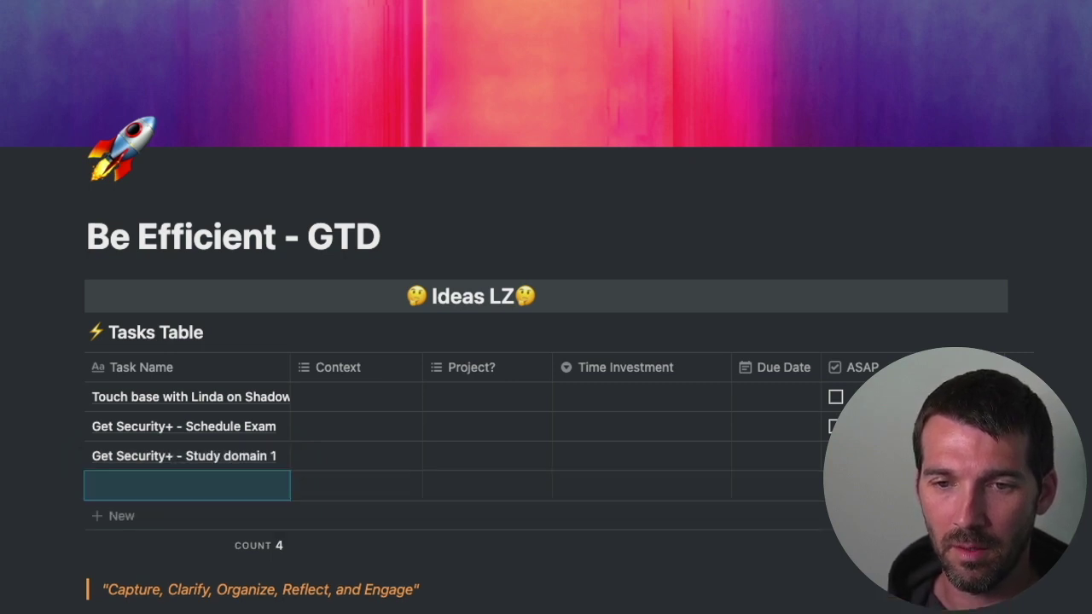
{"action": "left_click", "coordinate": [186, 456]}
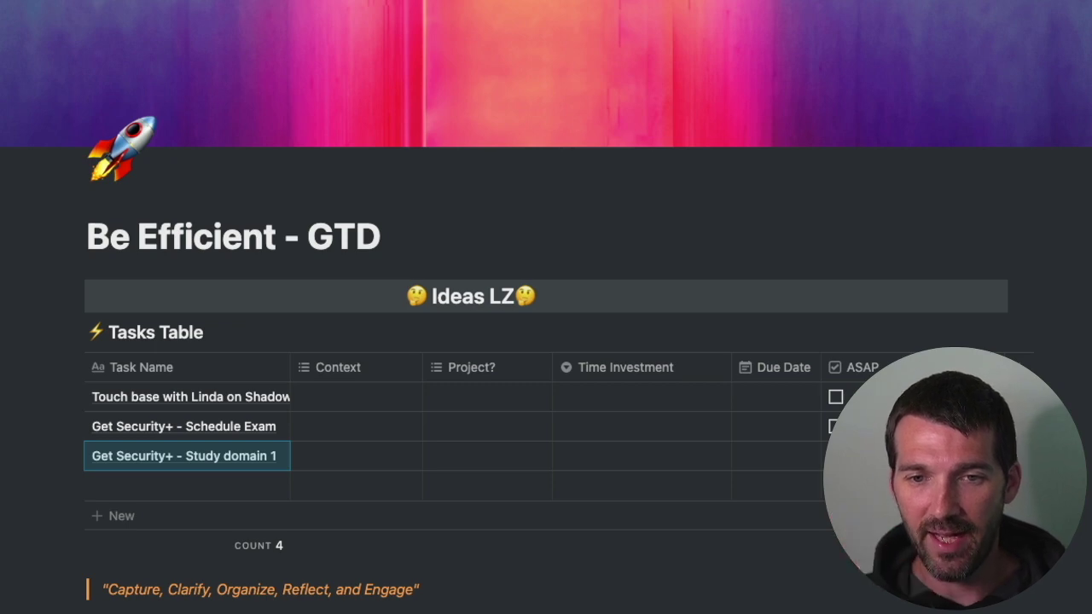
{"action": "left_click", "coordinate": [184, 427]}
{"action": "left_click", "coordinate": [190, 397]}
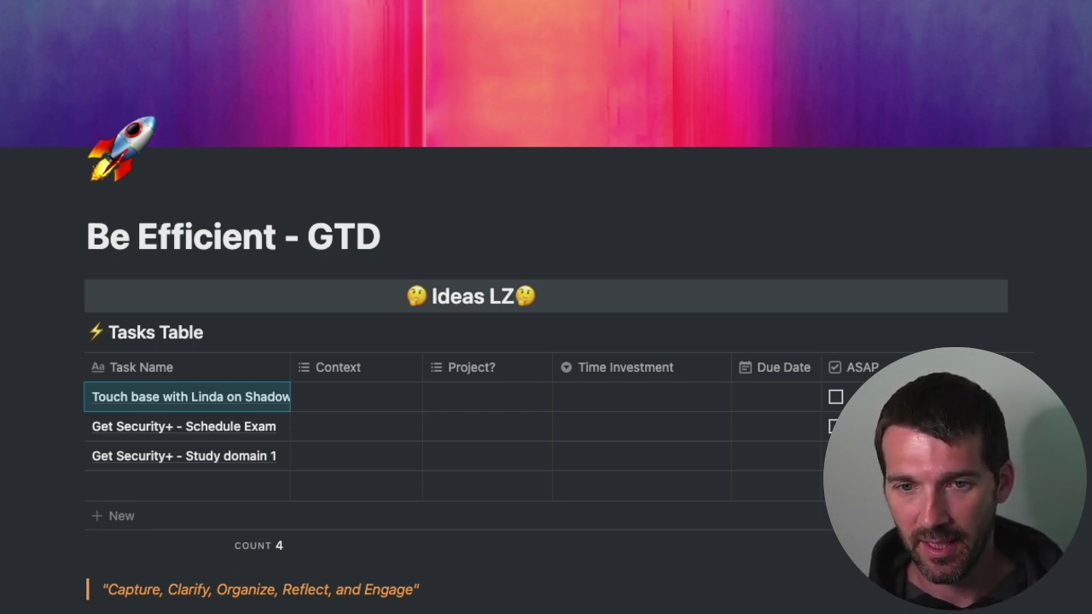
{"action": "left_click", "coordinate": [184, 427]}
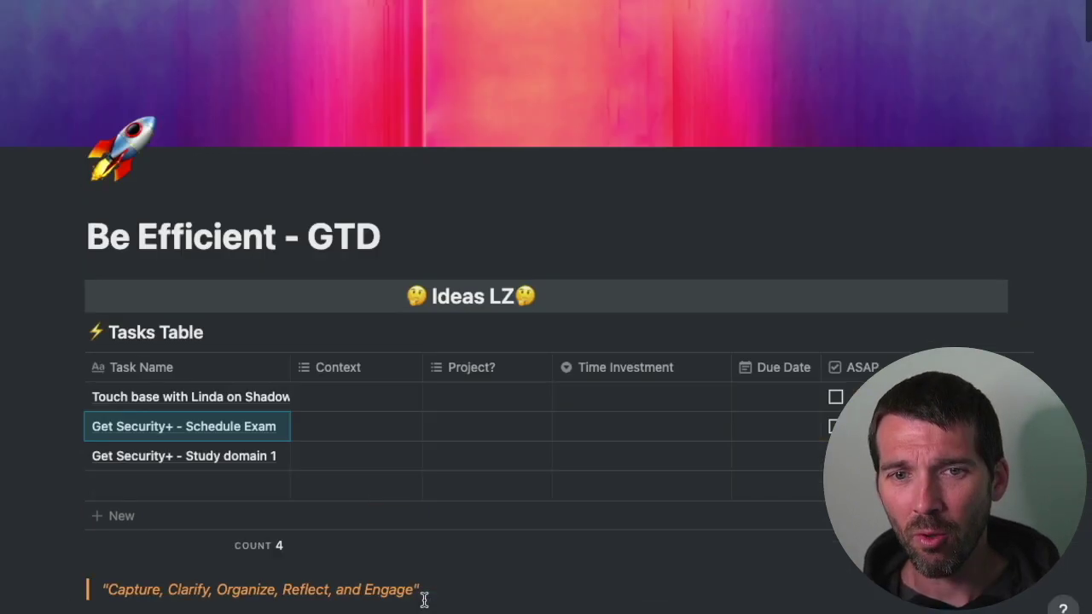
Step: In the Life / Admin table, append ' - Call plumber' to the 'Fix or get rid of kegerator' task name
{"action": "scroll", "coordinate": [210, 484], "scroll_direction": "down", "scroll_amount": 5}
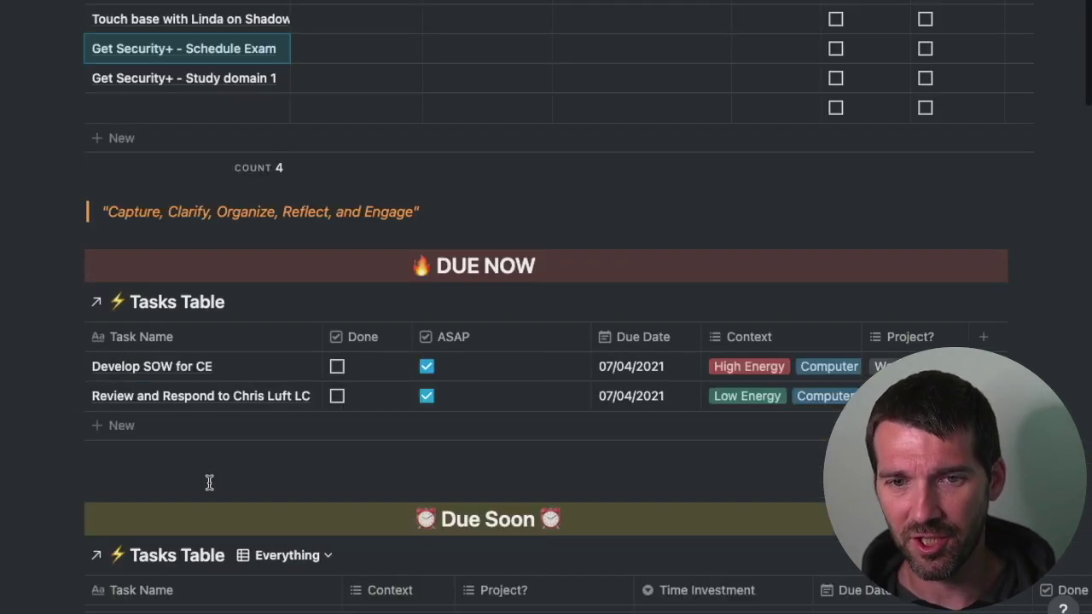
{"action": "scroll", "coordinate": [205, 467], "scroll_direction": "down", "scroll_amount": 2}
{"action": "scroll", "coordinate": [205, 467], "scroll_direction": "down", "scroll_amount": 10}
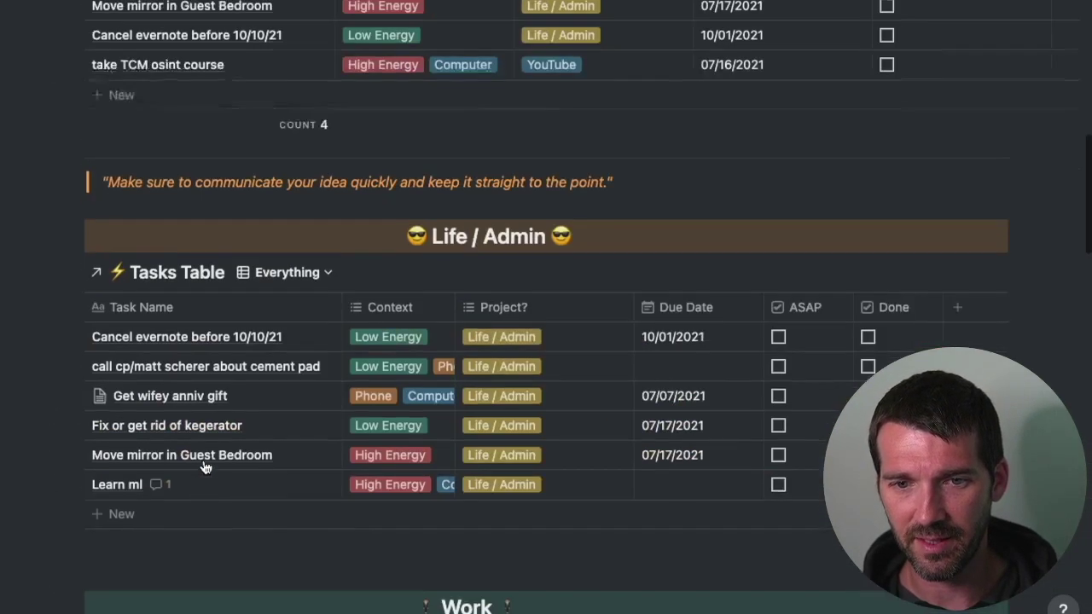
{"action": "left_click", "coordinate": [183, 308]}
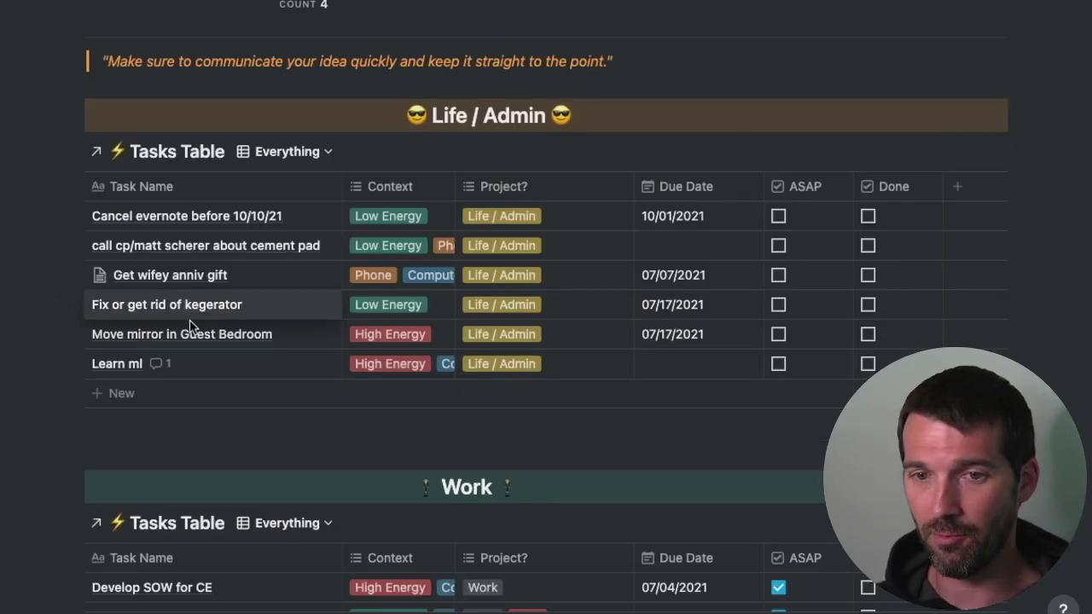
{"action": "type", "text": "- Call plumber"}
{"action": "key", "text": "Return"}
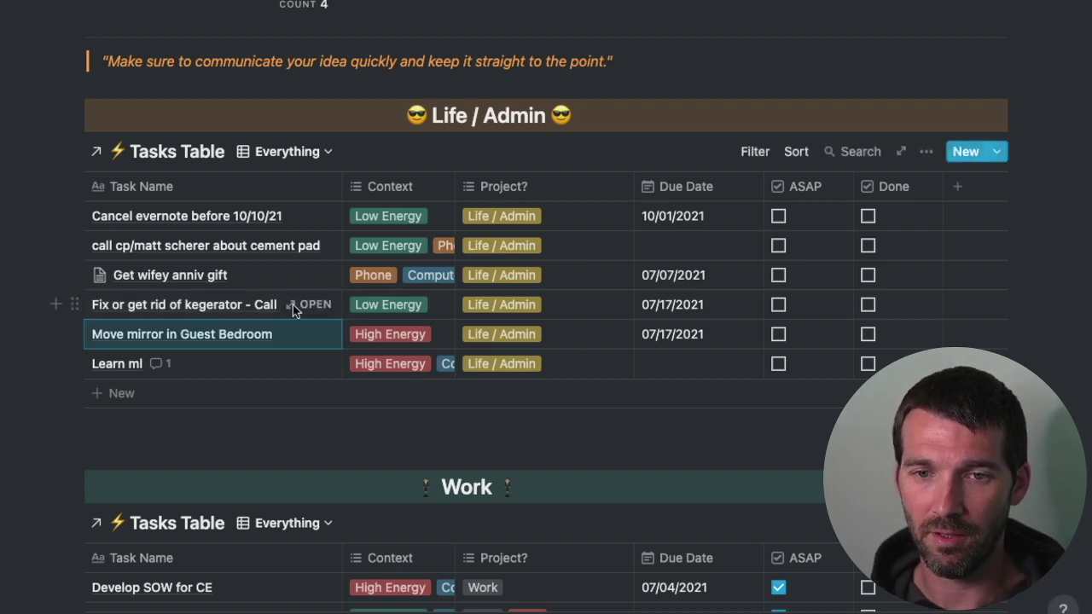
{"action": "left_click", "coordinate": [254, 303]}
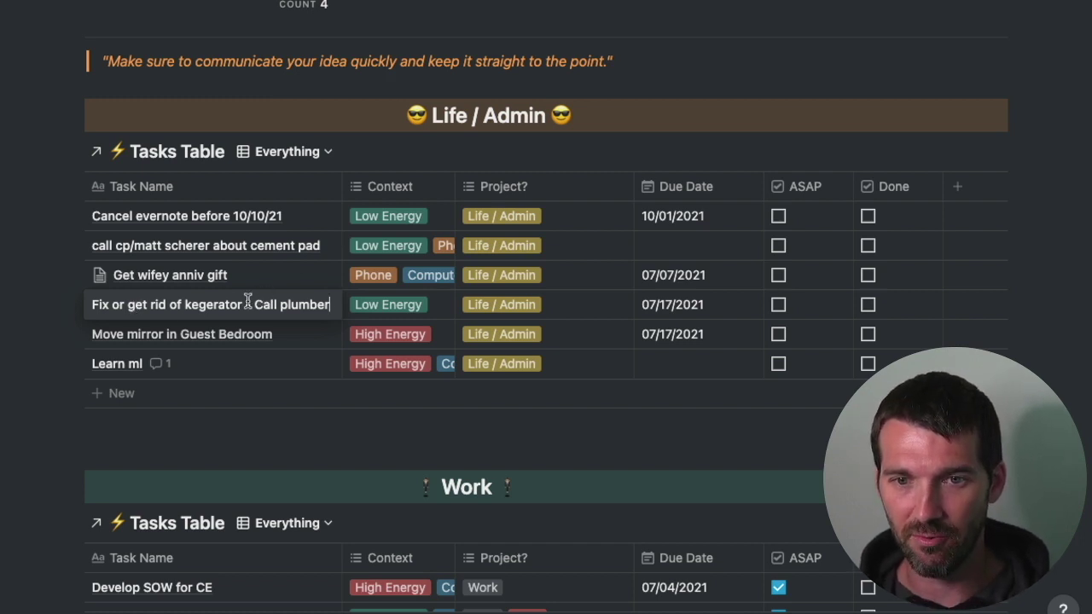
{"action": "scroll", "coordinate": [44, 384], "scroll_direction": "up", "scroll_amount": 10}
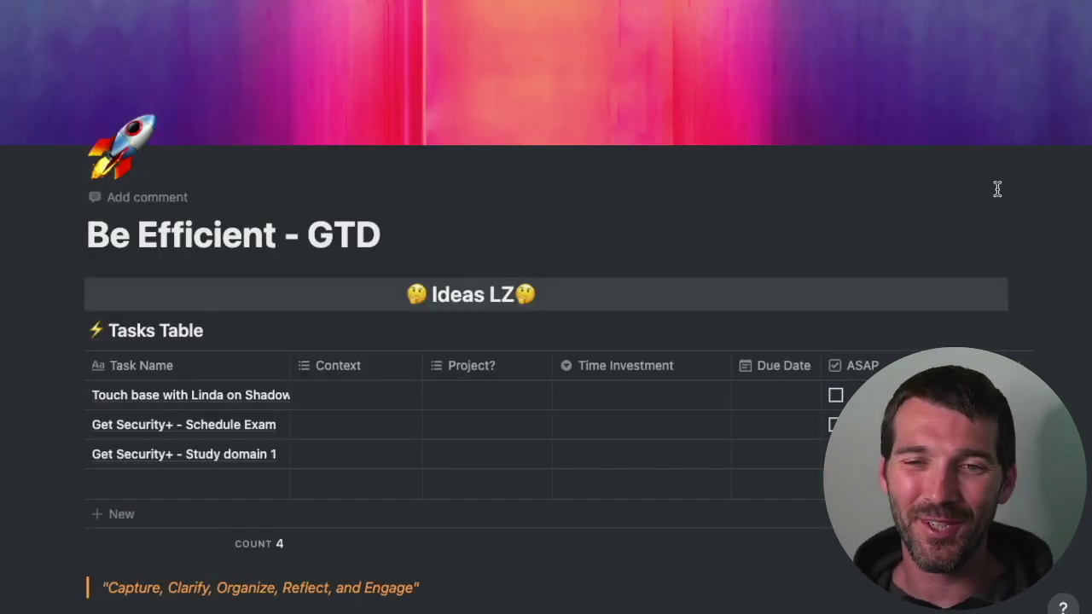